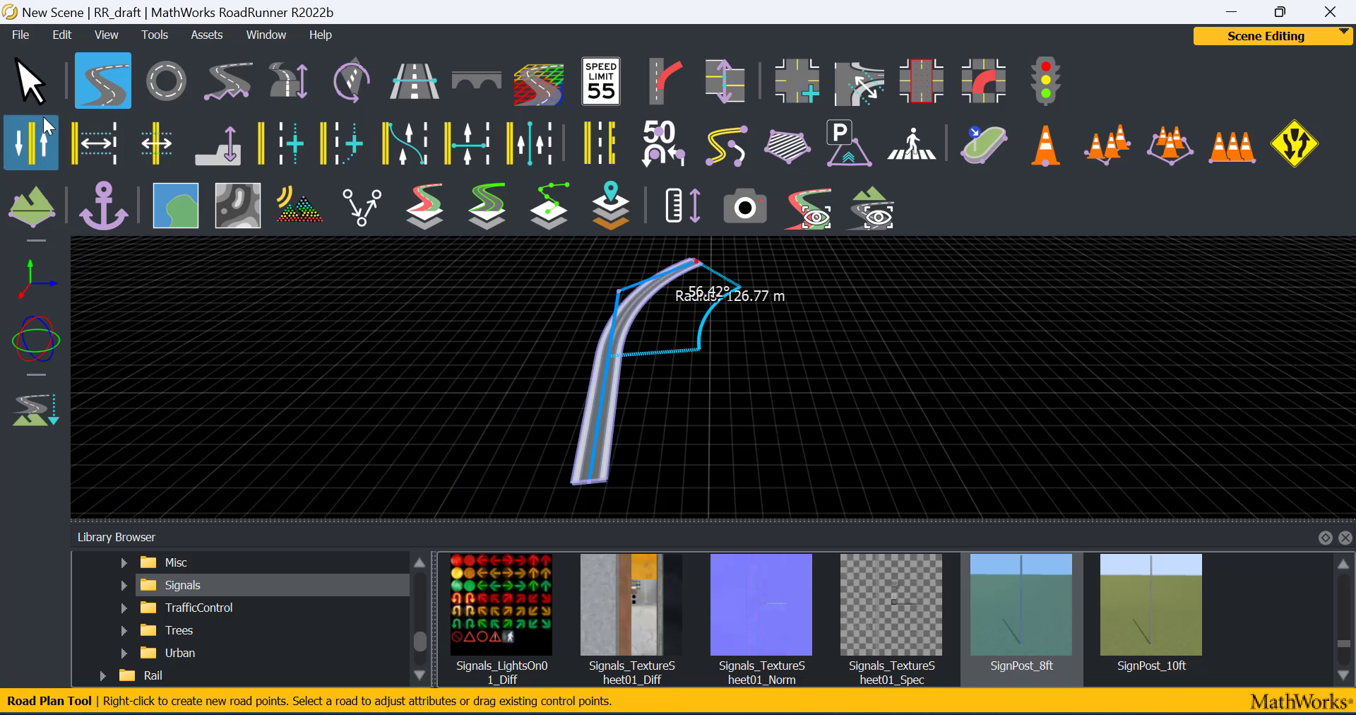
Draw a closed four-node terrain surface enclosing the whole curved road.
left_click(31, 205)
right_click(492, 472)
right_click(578, 251)
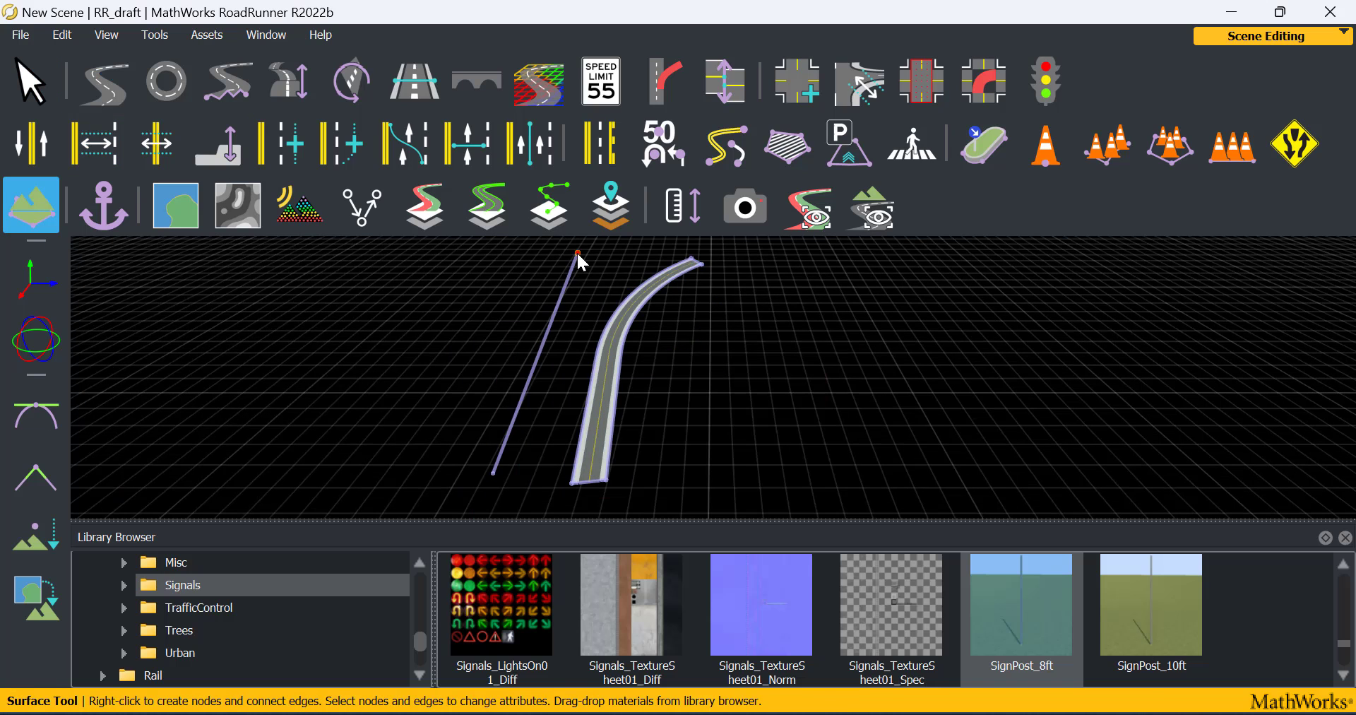
right_click(819, 262)
right_click(737, 492)
right_click(492, 472)
Place an Ash01 tree from the Trees library folder beside the outer edge of the road's bend.
left_click(238, 634)
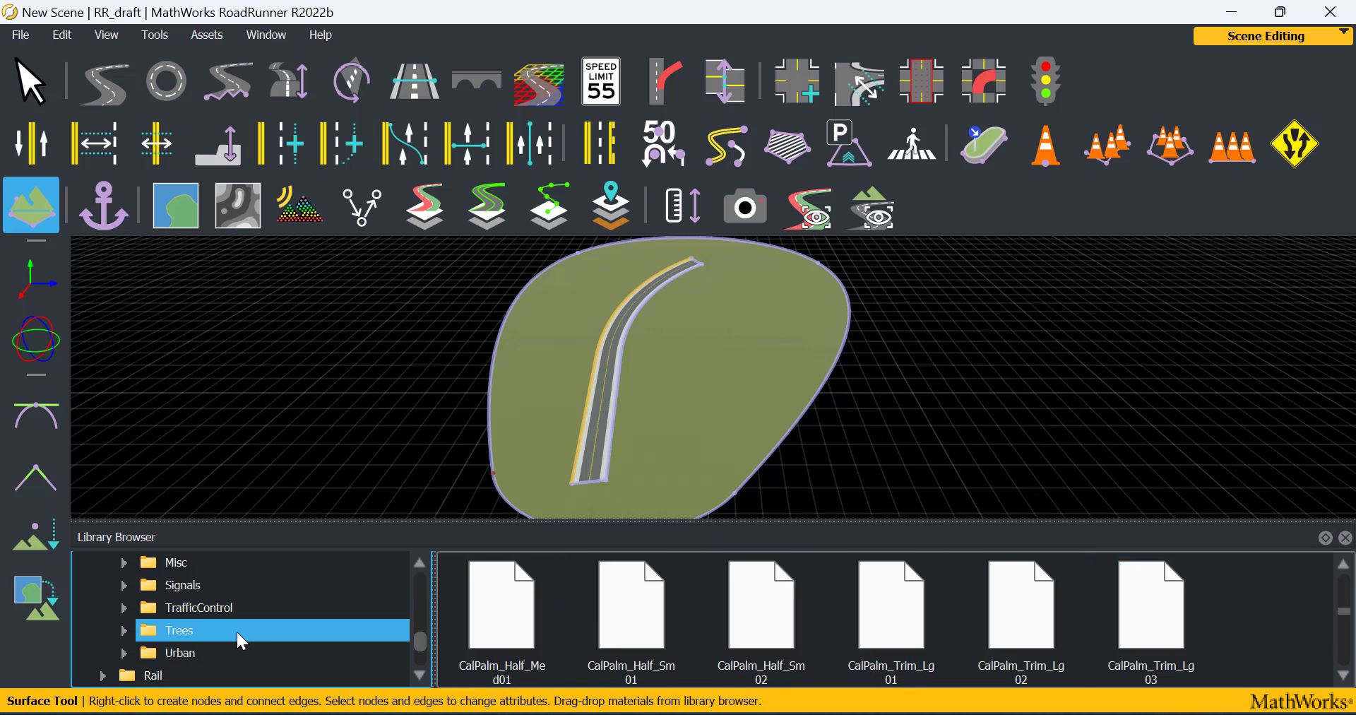
left_click(1344, 564)
left_click_drag(501, 607, 594, 367)
Place a prop from the library's Props subfolders on the ground along the inner side of the road's straight section.
scroll(268, 621, "up", 8)
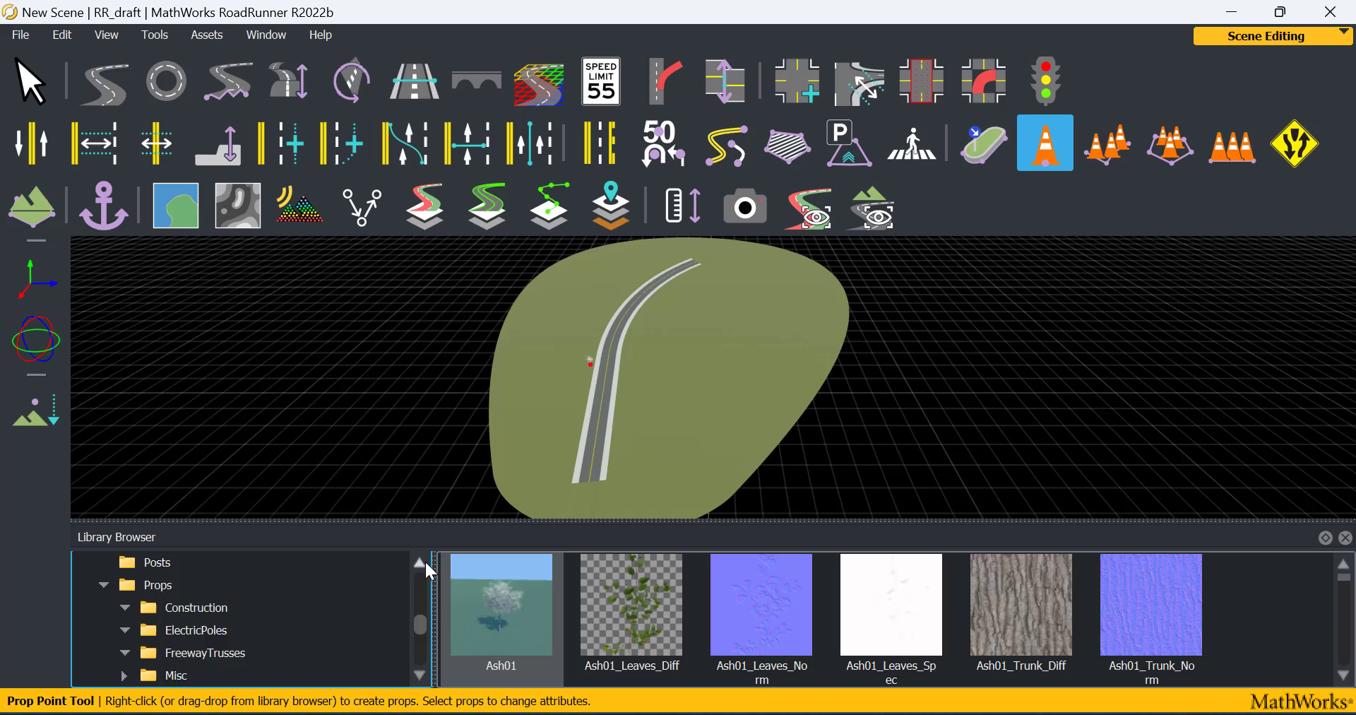
left_click(318, 630)
left_click_drag(891, 607, 644, 411)
Find Stencil_SLOW in the Stencils library folder and place it as a marking on the road lane.
scroll(417, 678, "down", 5)
scroll(420, 691, "down", 3)
left_click(188, 675)
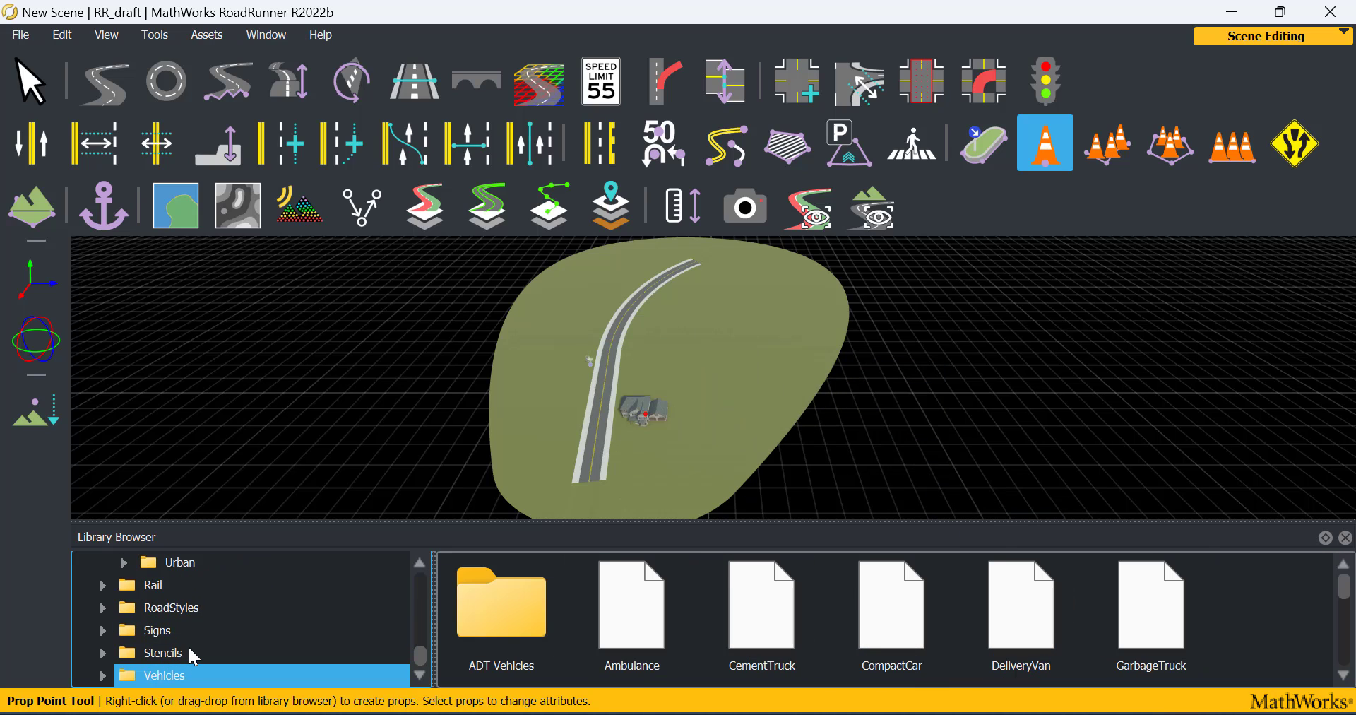
left_click(172, 651)
scroll(891, 614, "down", 5)
left_click(891, 587)
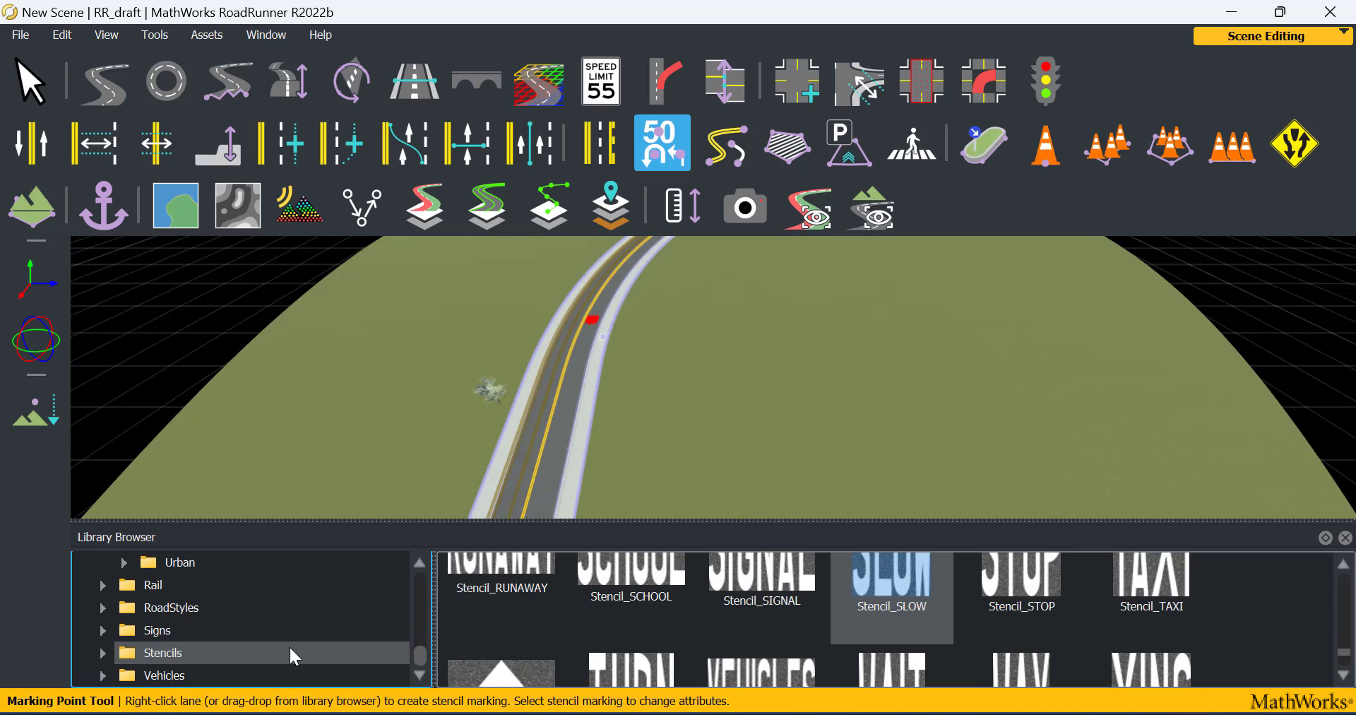
Place a sign post from the Signals library folder at the road's edge beyond the SLOW marking.
scroll(423, 569, "up", 1)
scroll(422, 569, "up", 2)
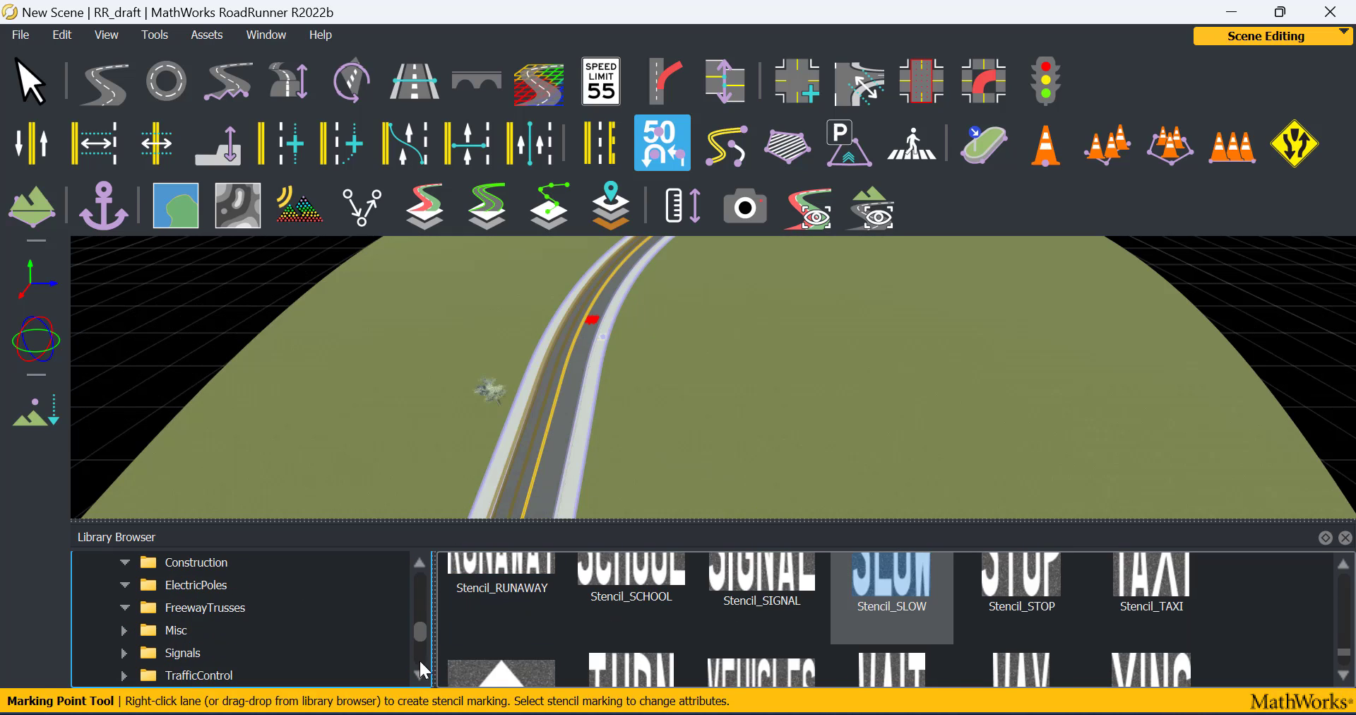
left_click(314, 635)
scroll(1335, 675, "down", 1)
left_click_drag(1021, 646, 627, 277)
Attach the Sign_W1-2a warning sign to the sign post at the road's edge.
scroll(647, 272, "up", 2)
right_click_drag(647, 273, 579, 261)
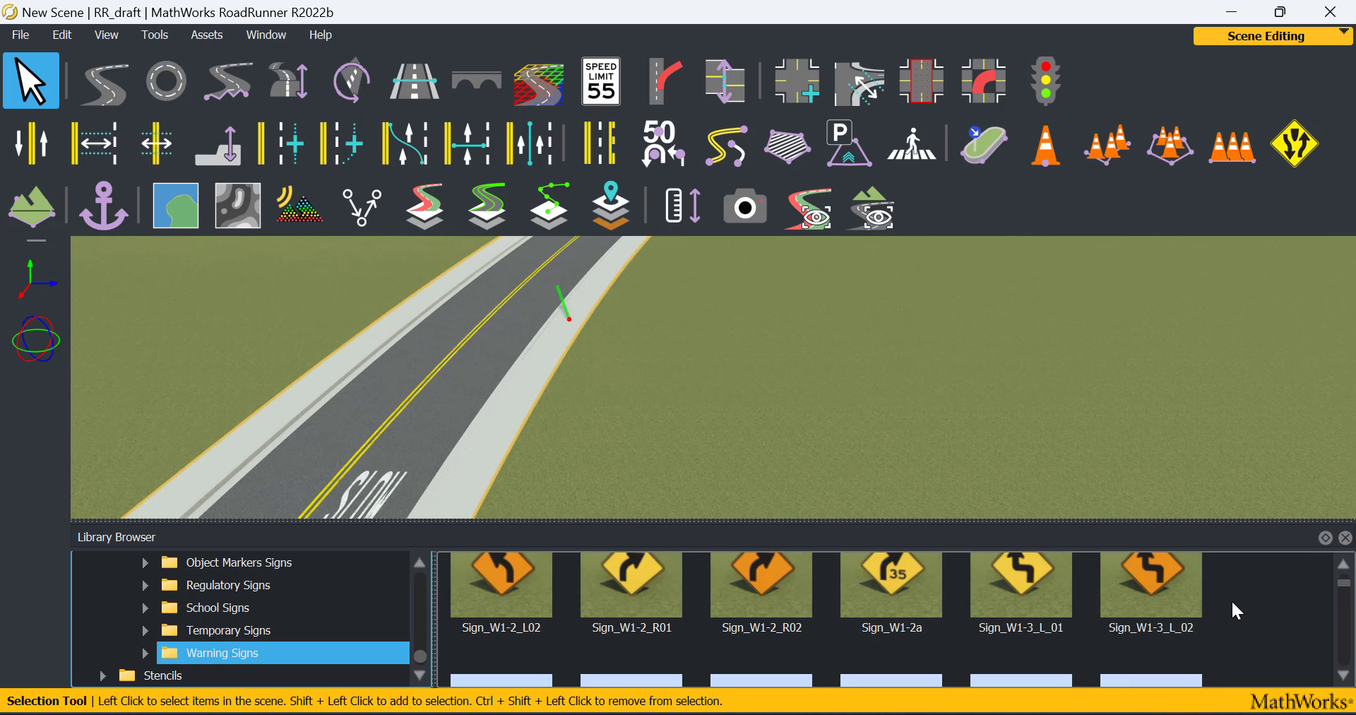
left_click_drag(891, 594, 561, 288)
Start an Unreal (.fbx, .xodr, .rrdata.xml) export of the scene and browse for its file path.
mouse_move(163, 340)
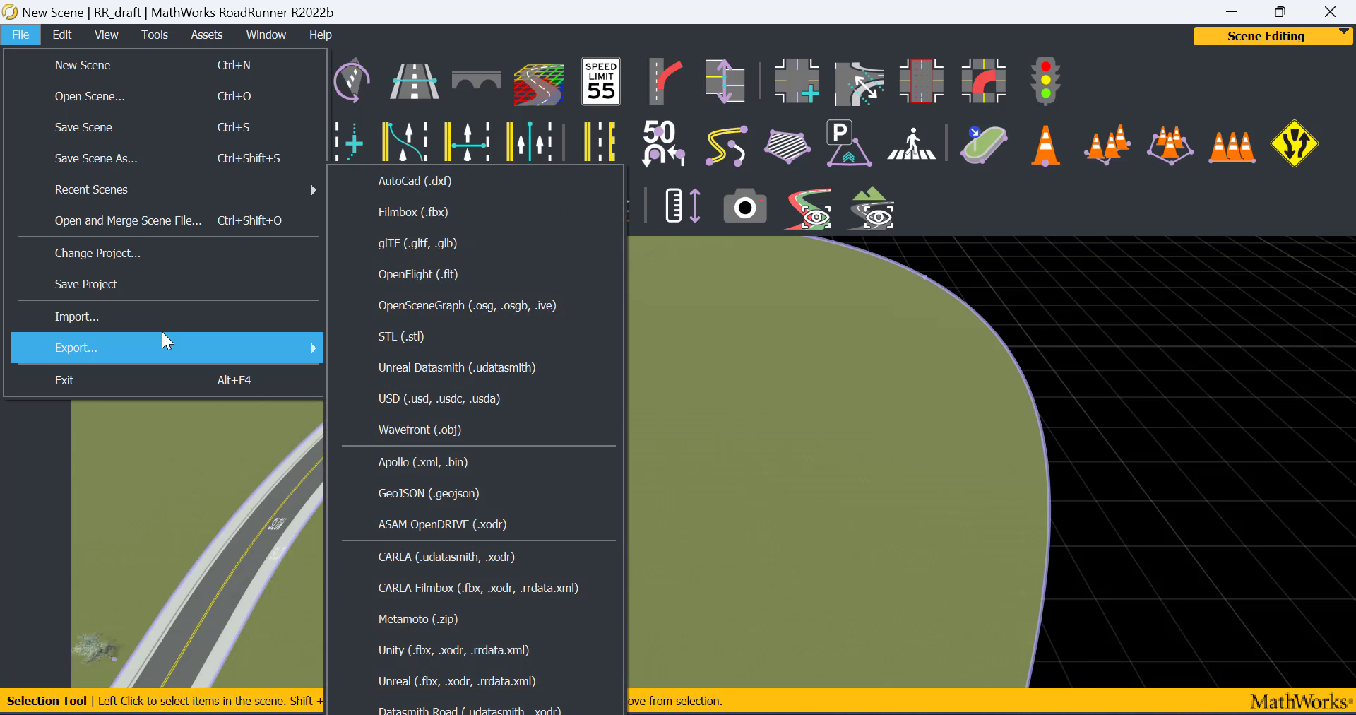
left_click(390, 680)
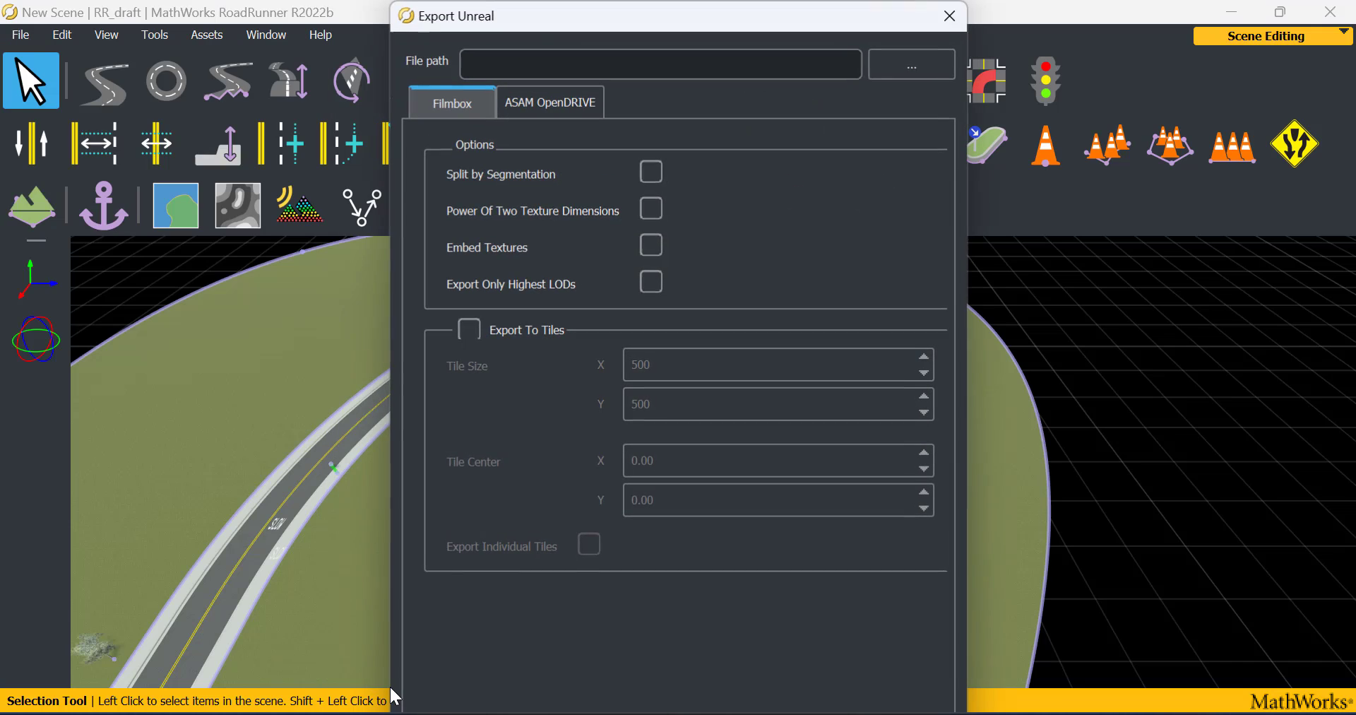
left_click(892, 61)
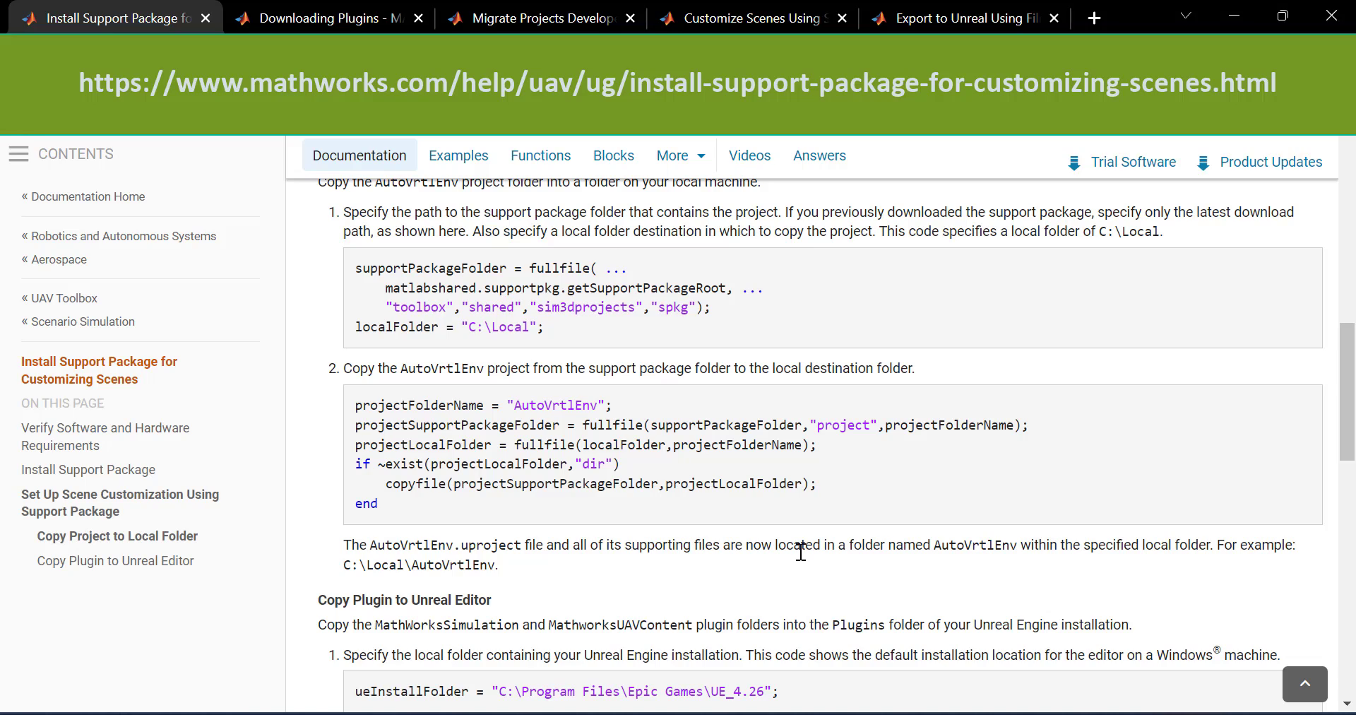
Examine the support package documentation and the MATLAB script that copies the AutoVrtlEnv project and MathWorks plugins.
scroll(822, 559, "down", 6)
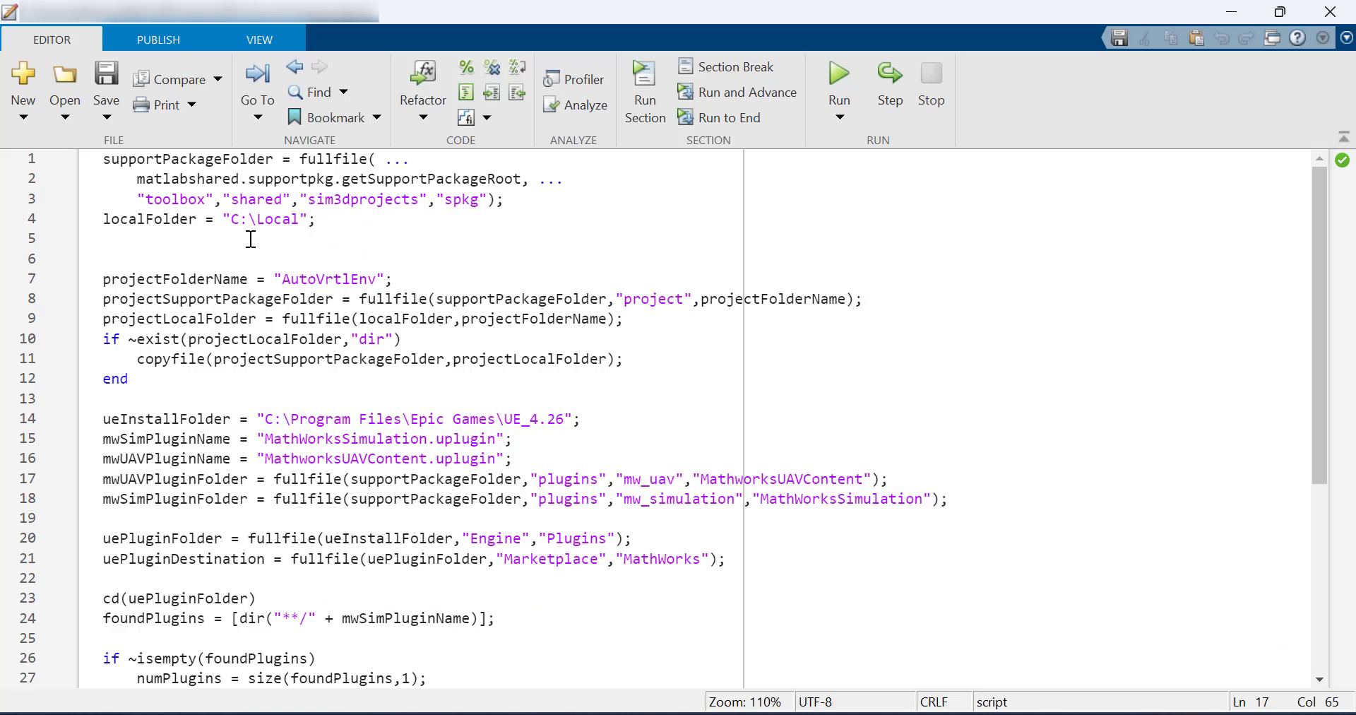
scroll(384, 515, "down", 5)
scroll(417, 556, "up", 5)
left_click(478, 578)
left_click(628, 632)
scroll(628, 632, "down", 5)
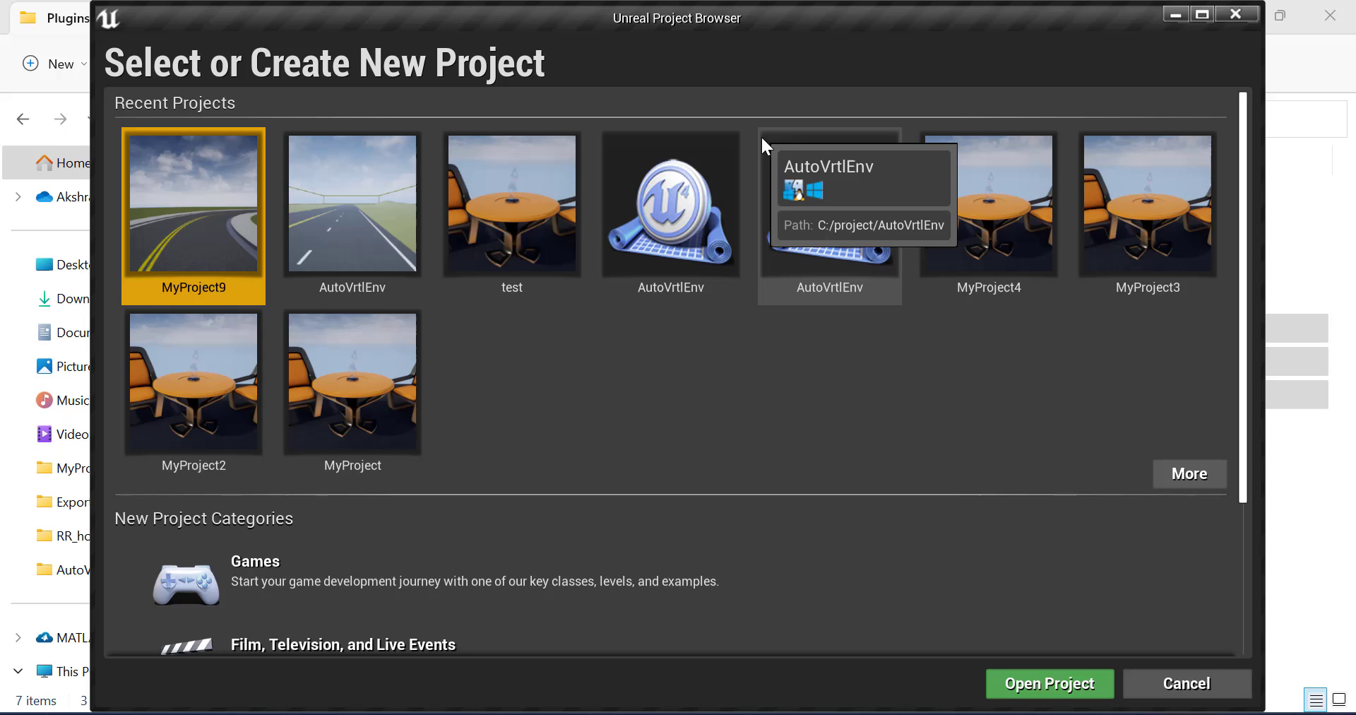
Create a new Unreal project in the Games category with the Blank template and C++ as project type.
left_click(666, 594)
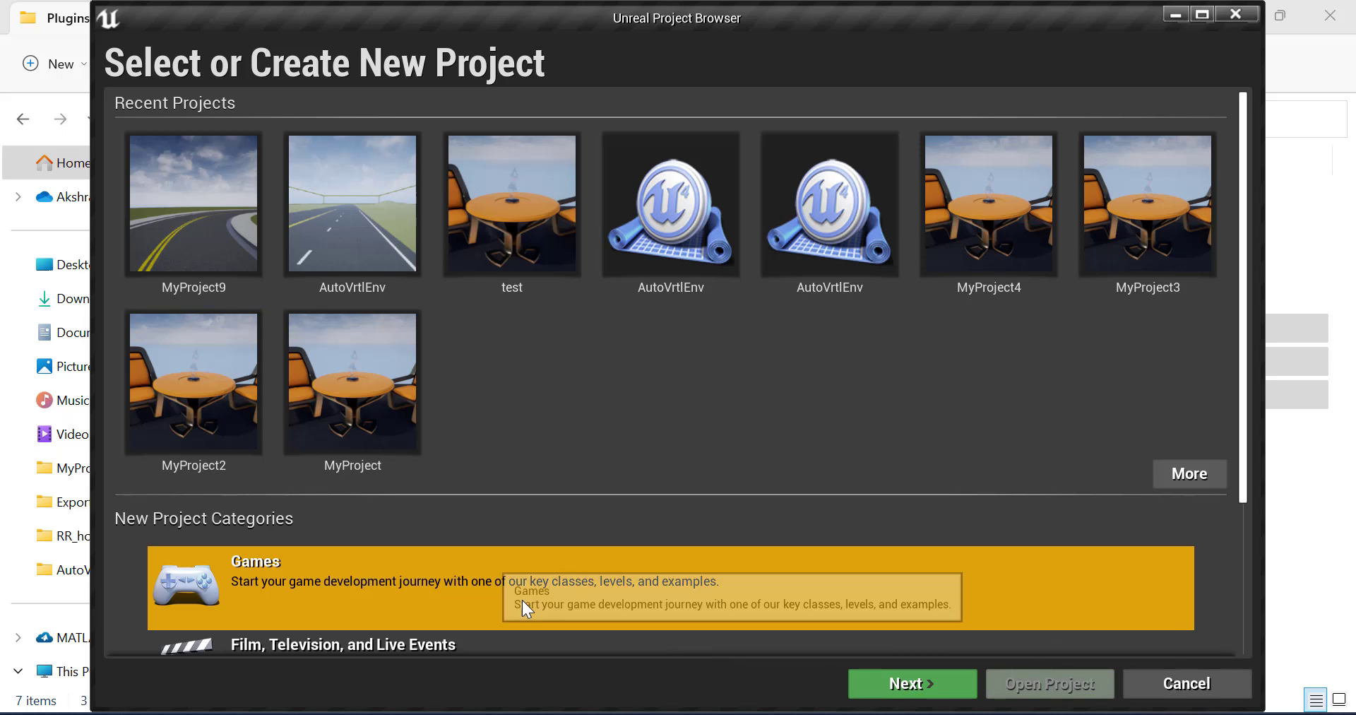
left_click(904, 682)
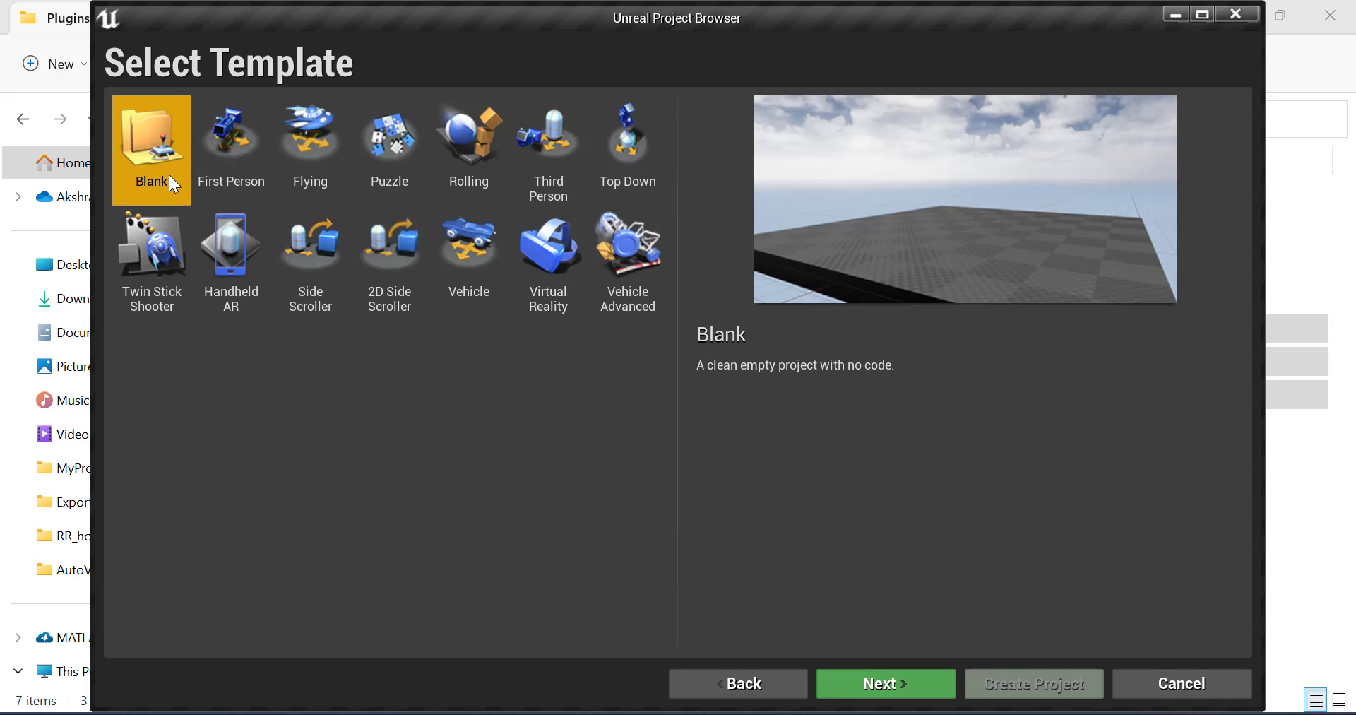
left_click(884, 682)
left_click(216, 196)
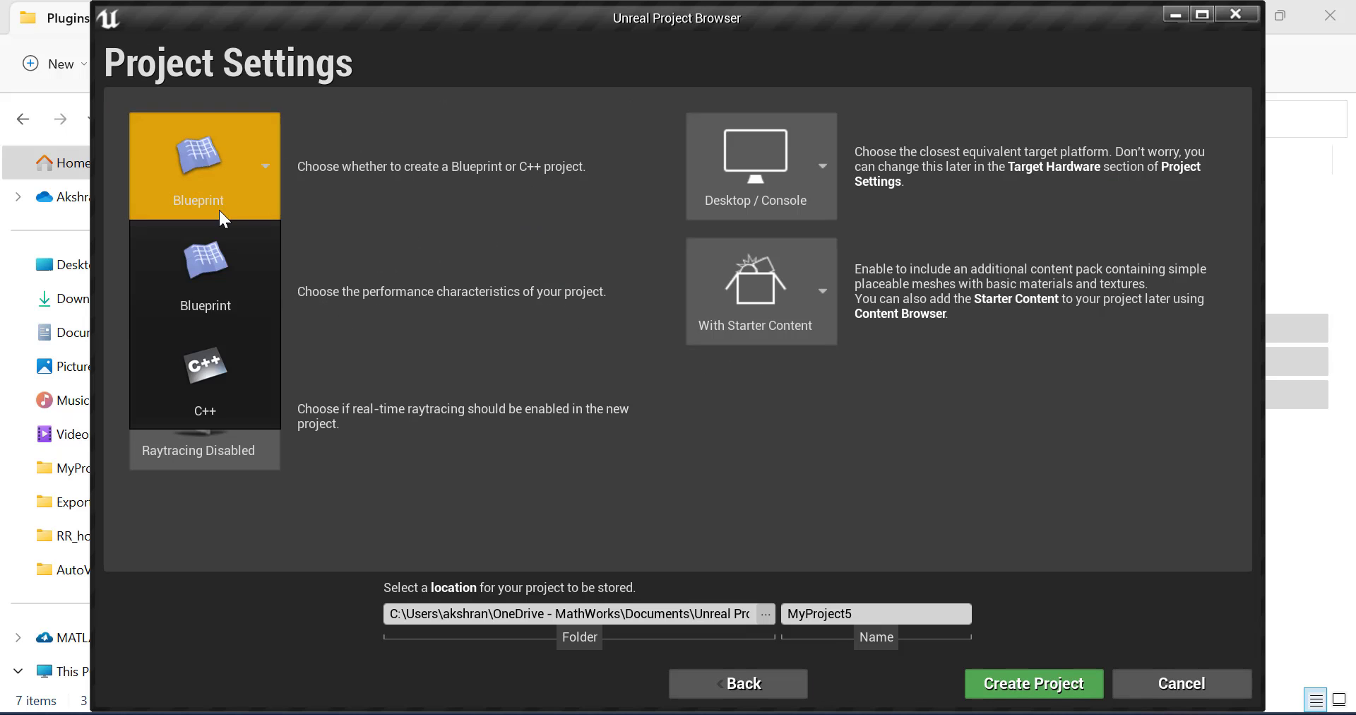
left_click(230, 356)
left_click(1039, 685)
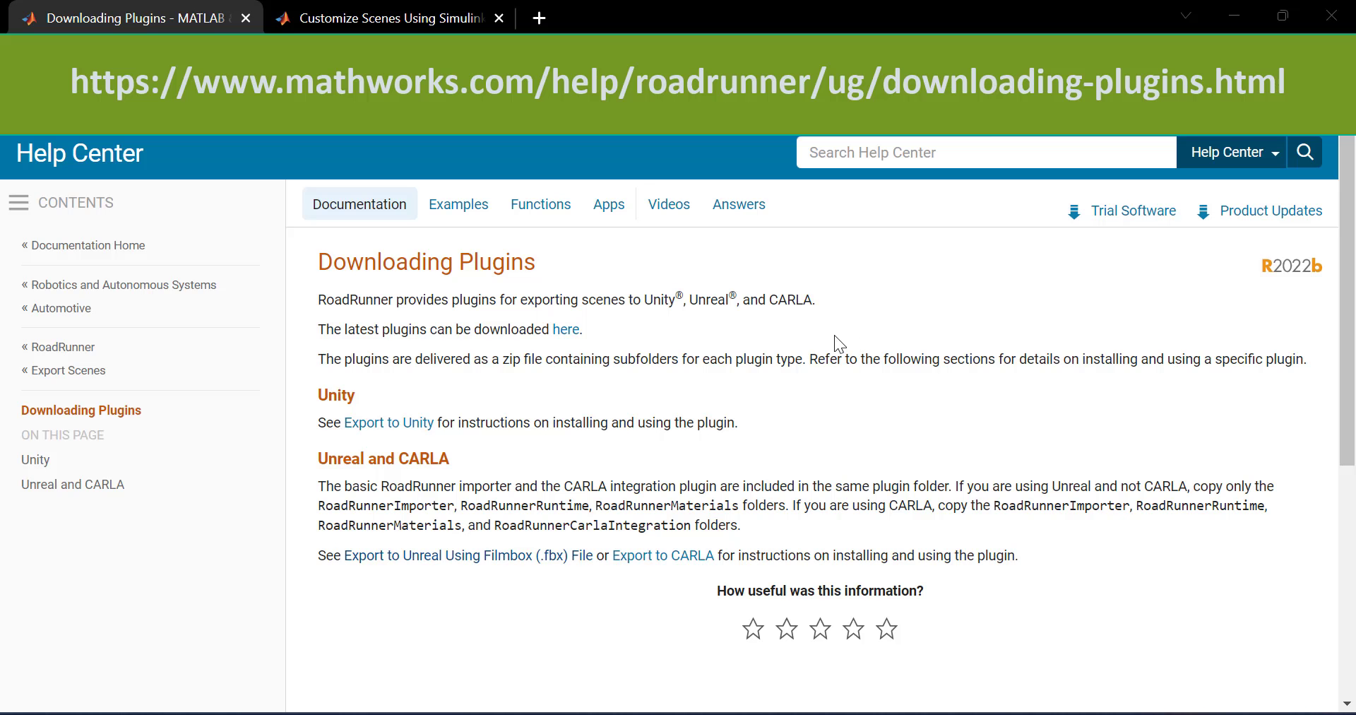
Download the latest RoadRunner plugins archive and open its Unreal Plugins folder inside RoadRunner Plugins 1.3.0.
left_click(567, 330)
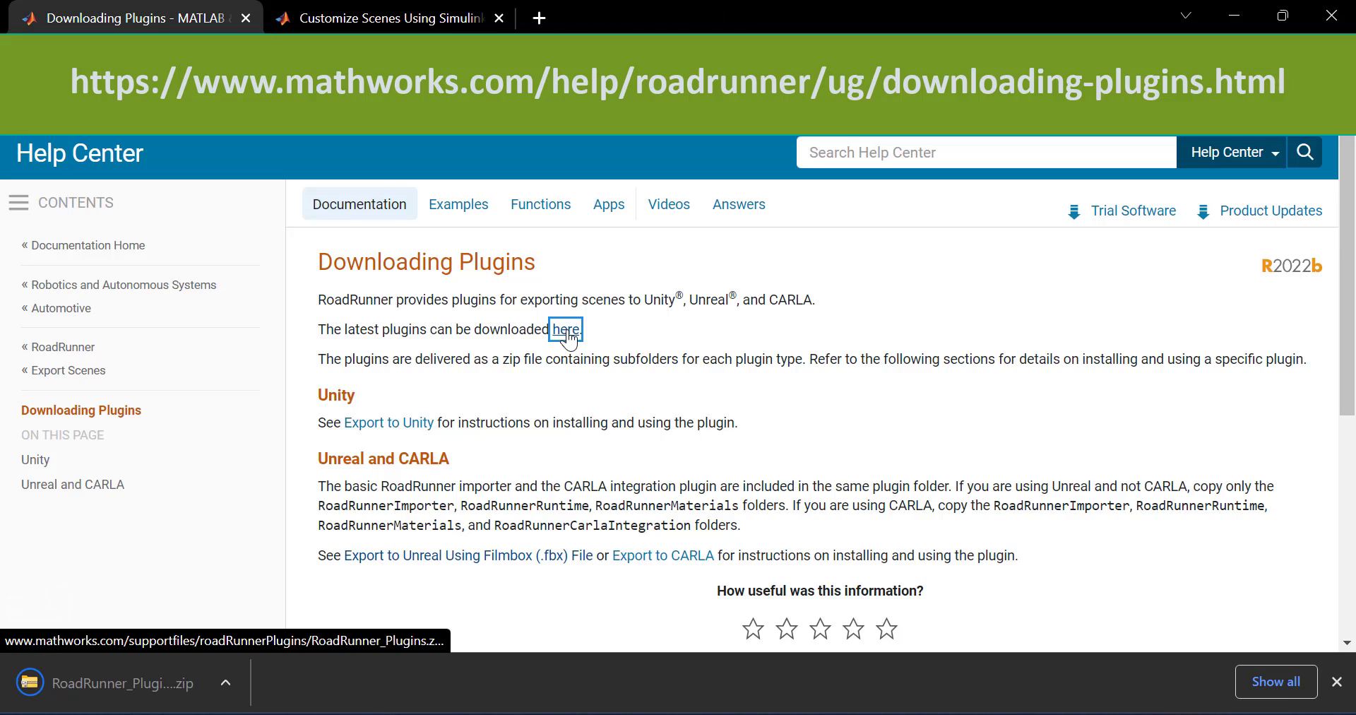
left_click(154, 682)
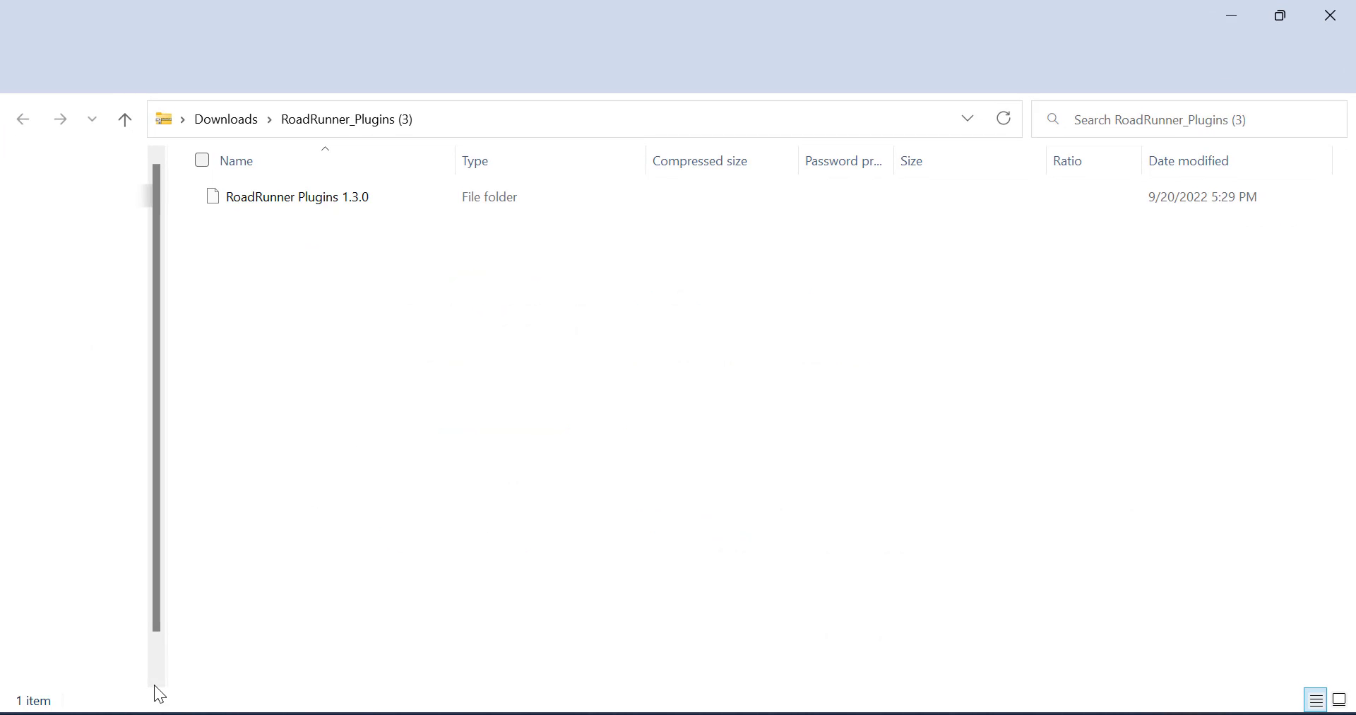
double_click(363, 198)
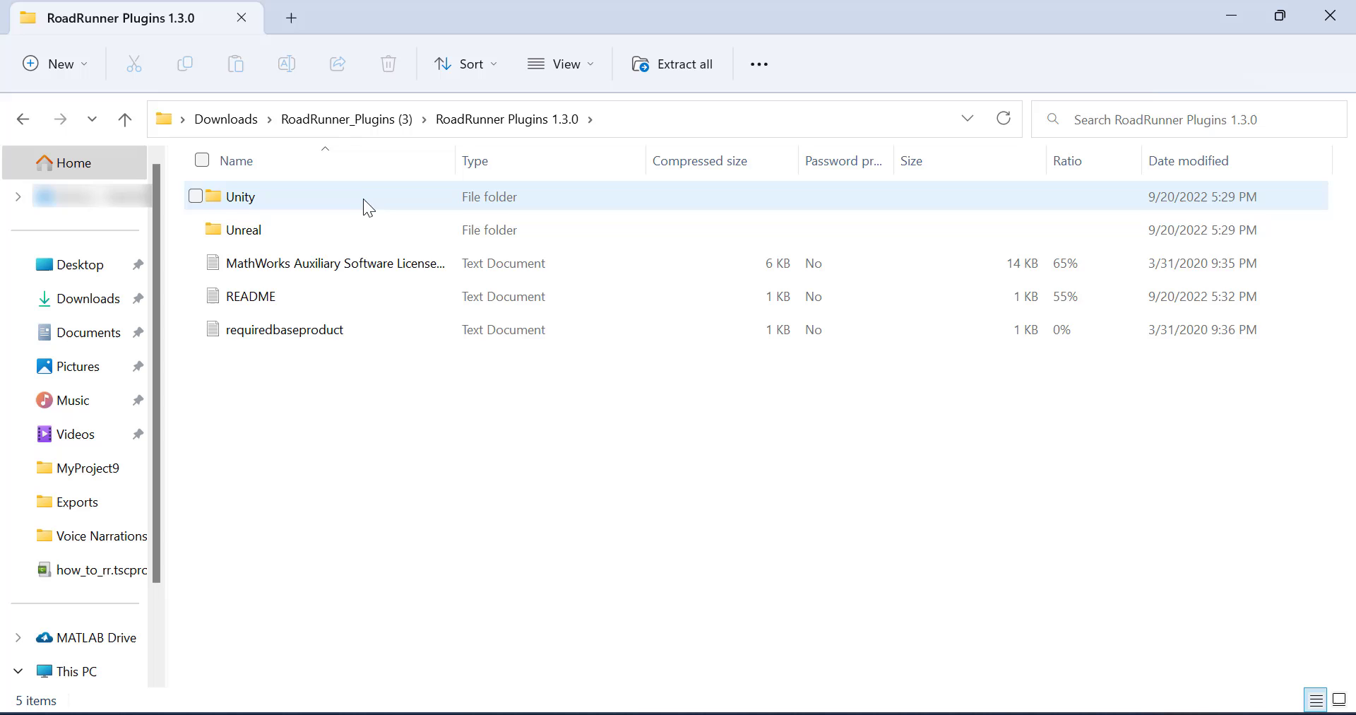
left_click(342, 221)
double_click(341, 220)
double_click(344, 196)
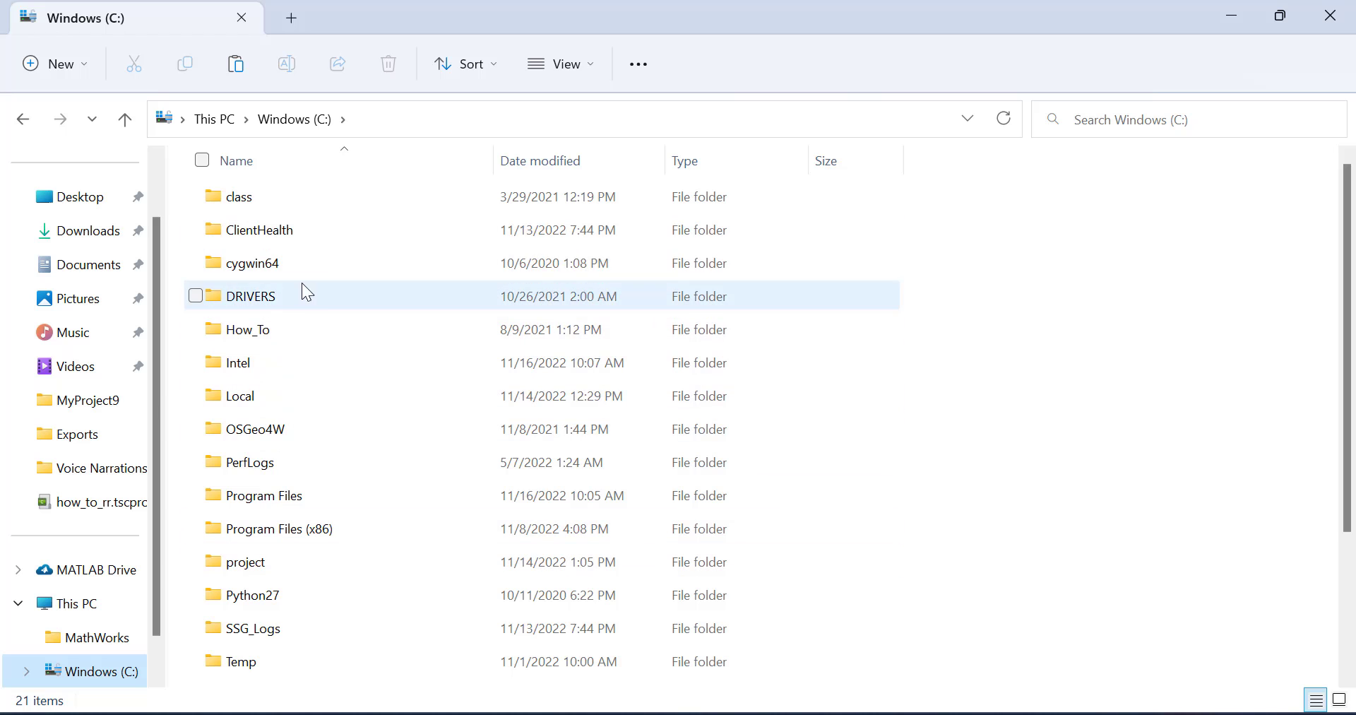
Paste the copied RoadRunner plugin folders into C:\Program Files\Epic Games\UE_4.26\Engine\Plugins\MathWorks.
double_click(320, 498)
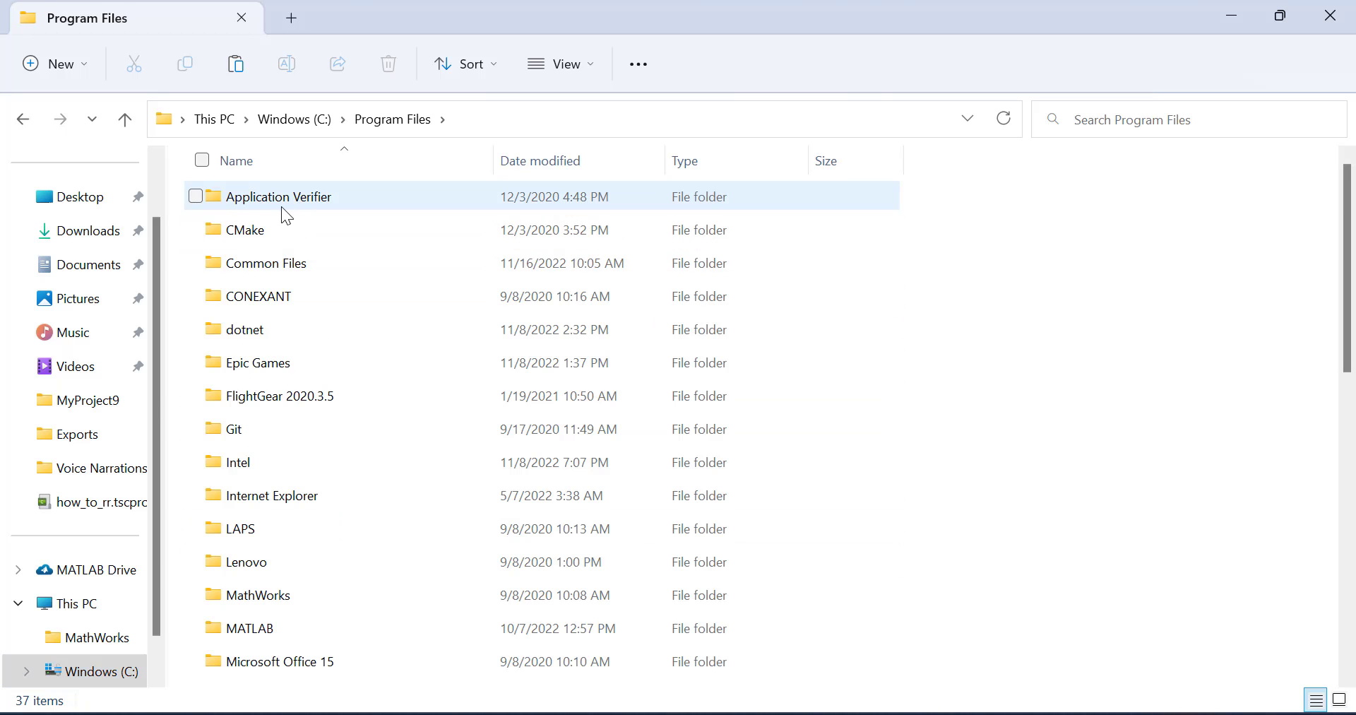
double_click(294, 357)
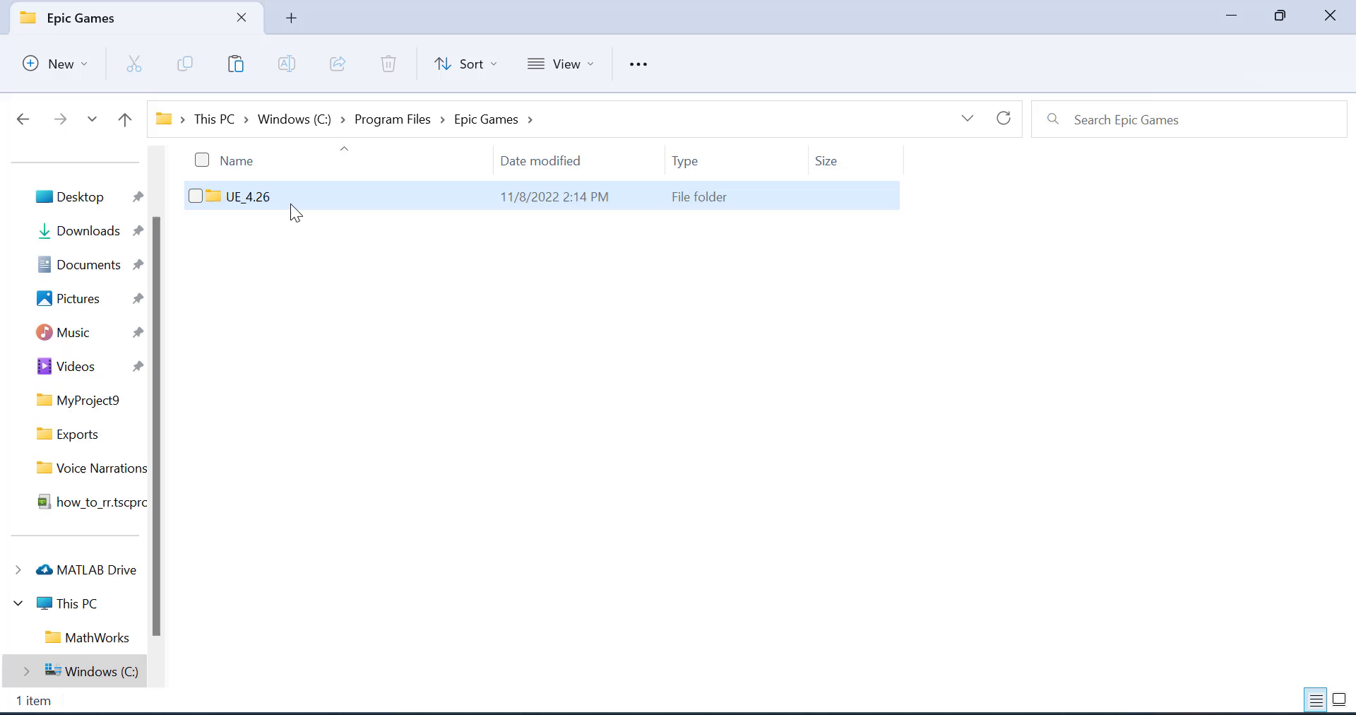
double_click(291, 201)
double_click(301, 290)
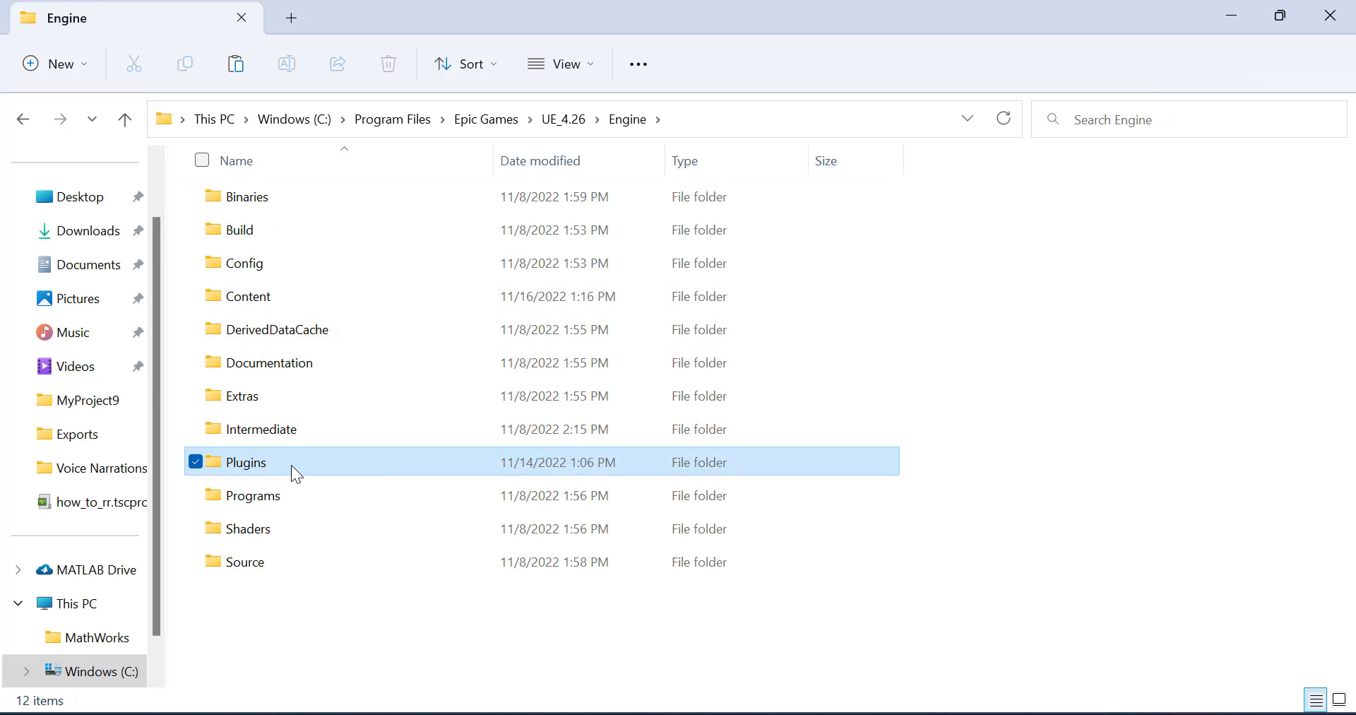
double_click(291, 464)
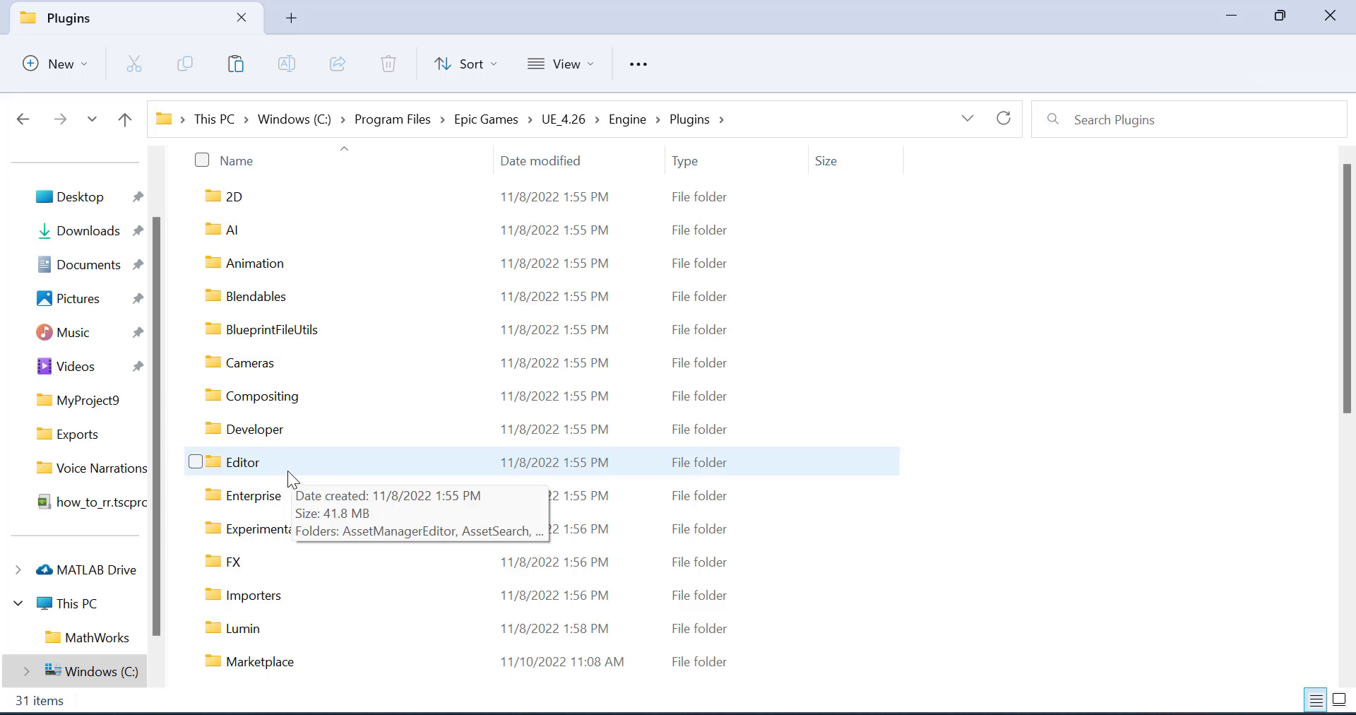
scroll(308, 545, "down", 1)
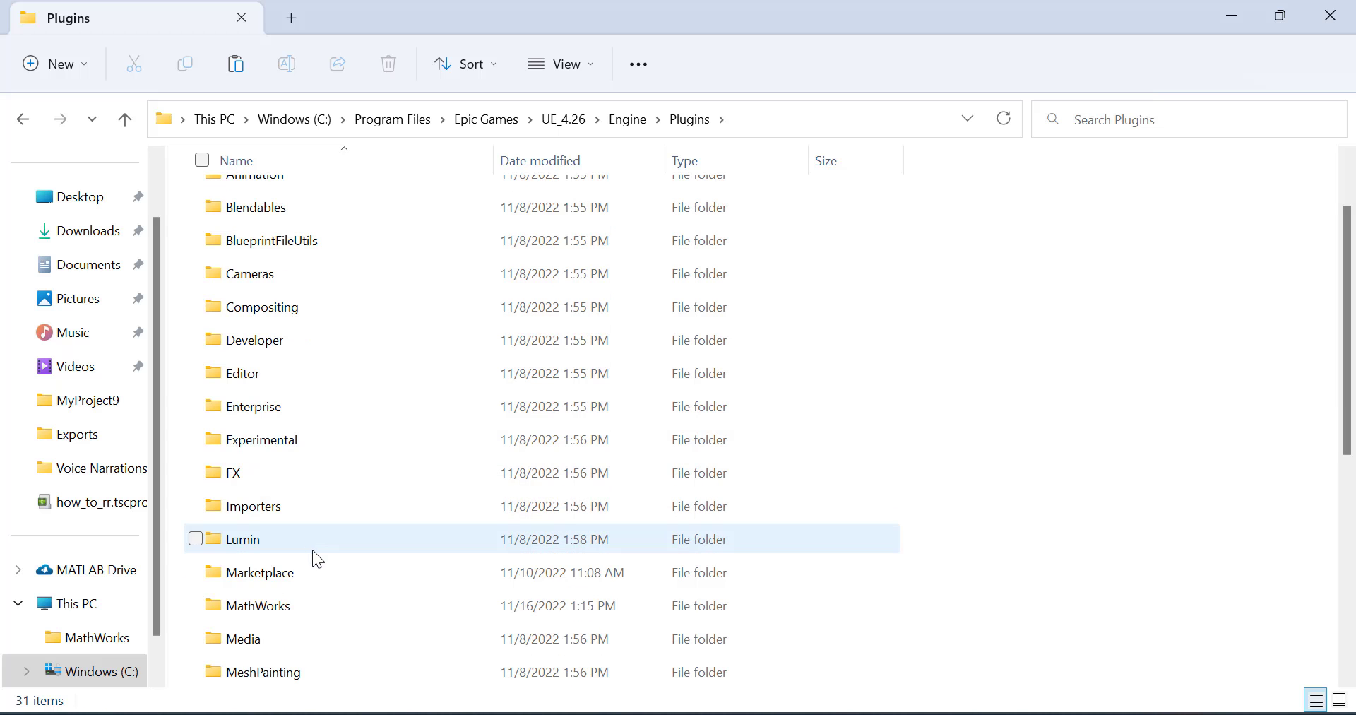
double_click(304, 601)
key("ctrl+v")
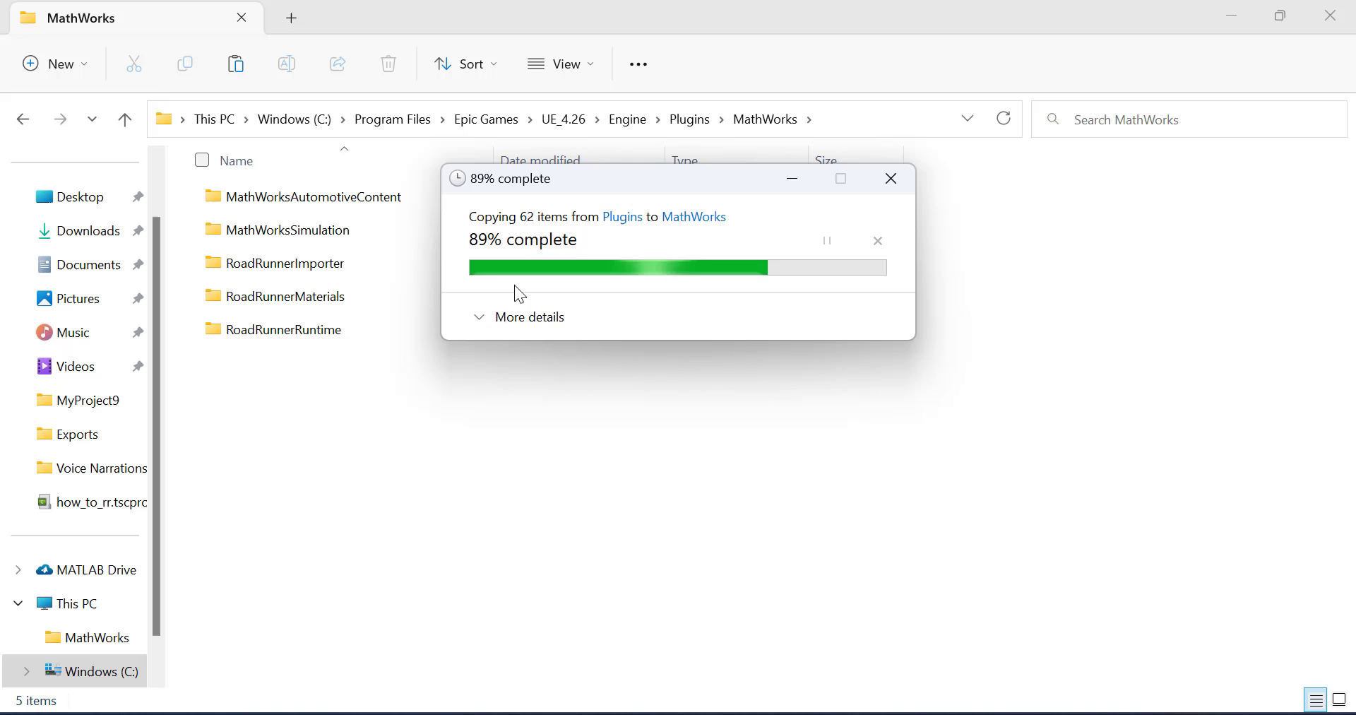
Check the engine's Marketplace\MathWorks plugin folder for the MathWorksSimulation and MathworksUAVContent folders.
key("alt+Up")
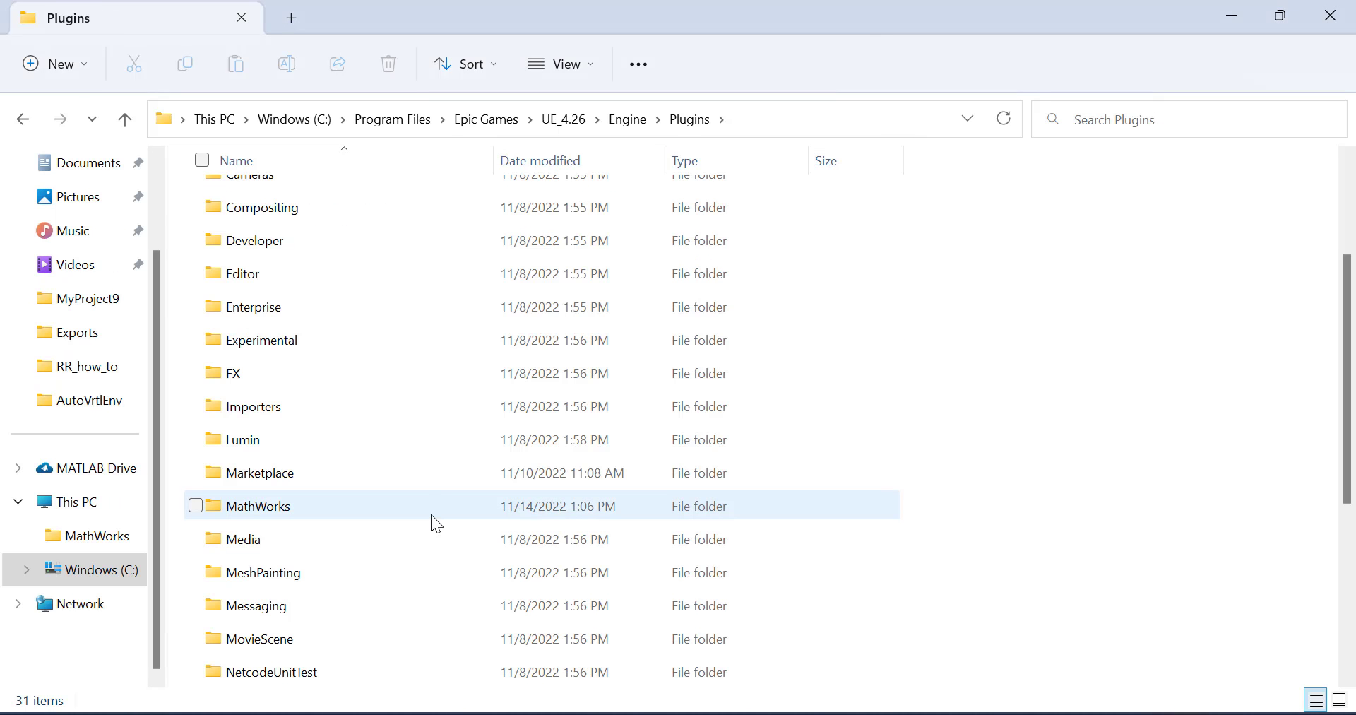
left_click(430, 477)
double_click(428, 477)
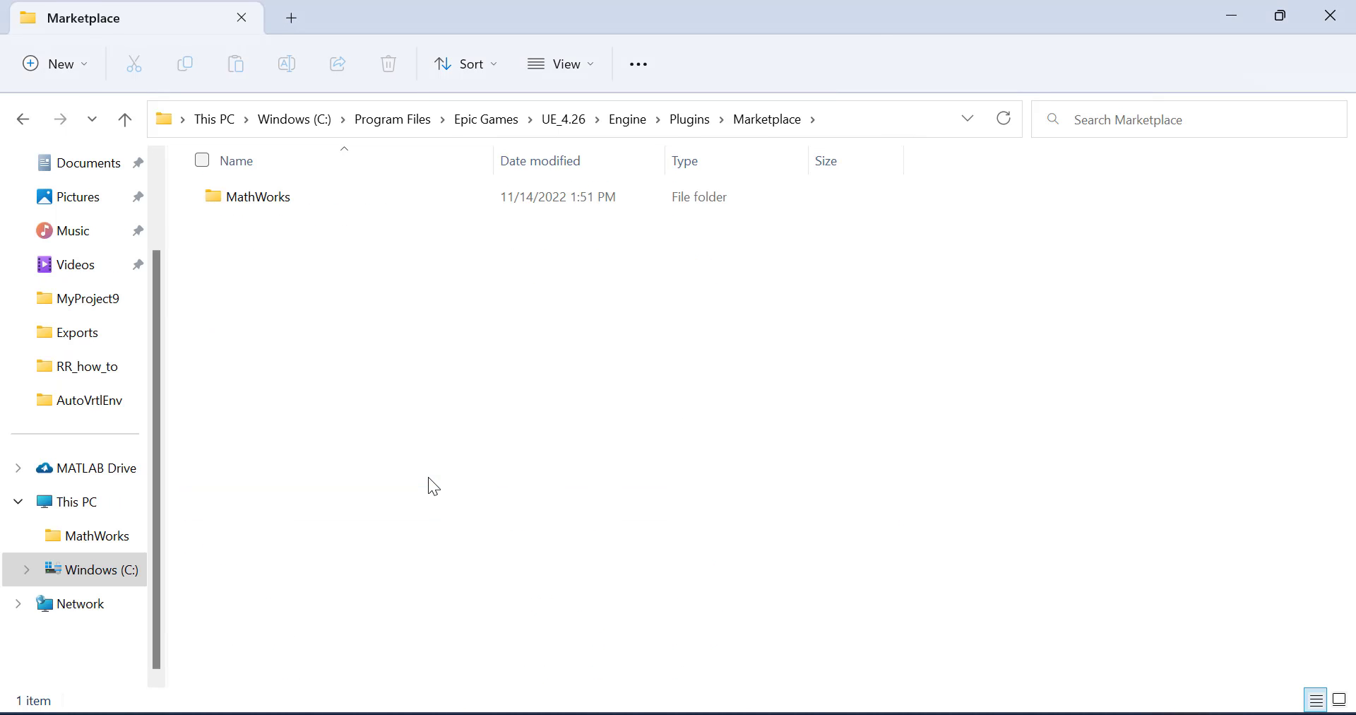
double_click(304, 196)
left_click(344, 195)
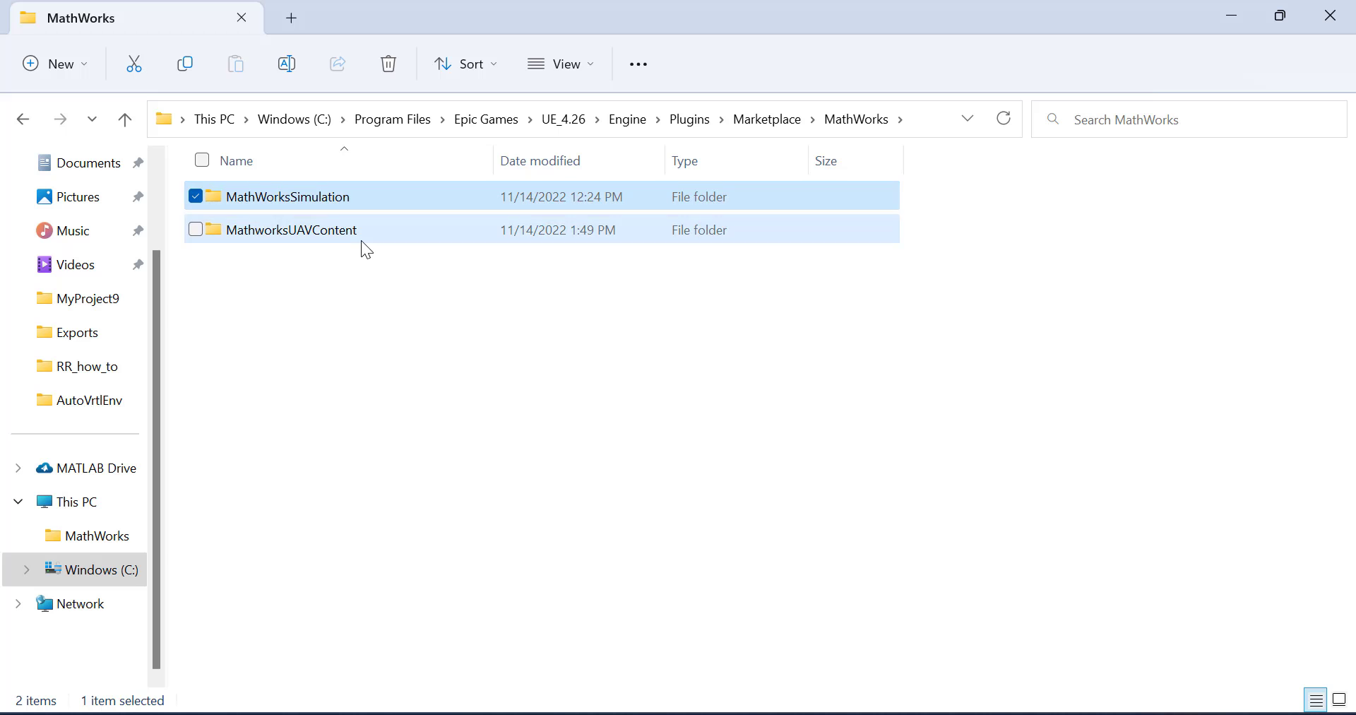
left_click(361, 238)
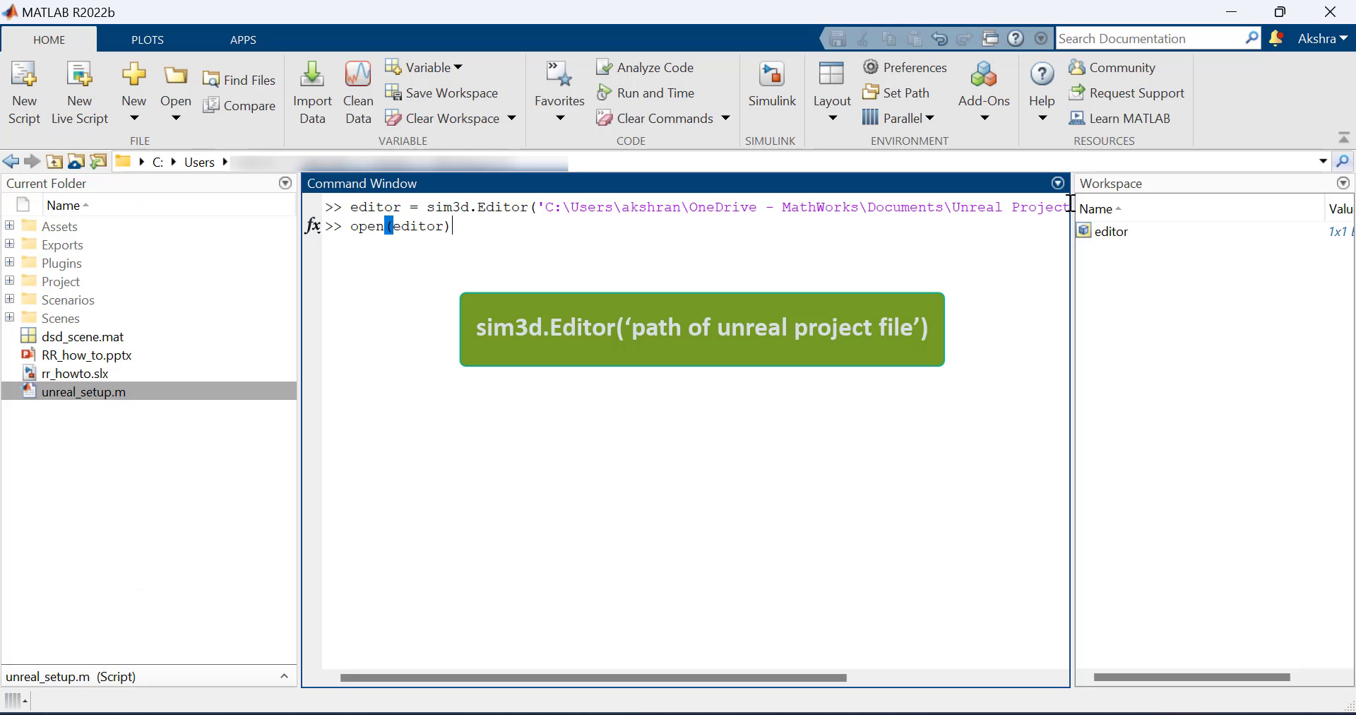
Launch the Unreal project from MATLAB with open(editor) and review the installed MathWorks and RoadRunner plugins.
key("Return")
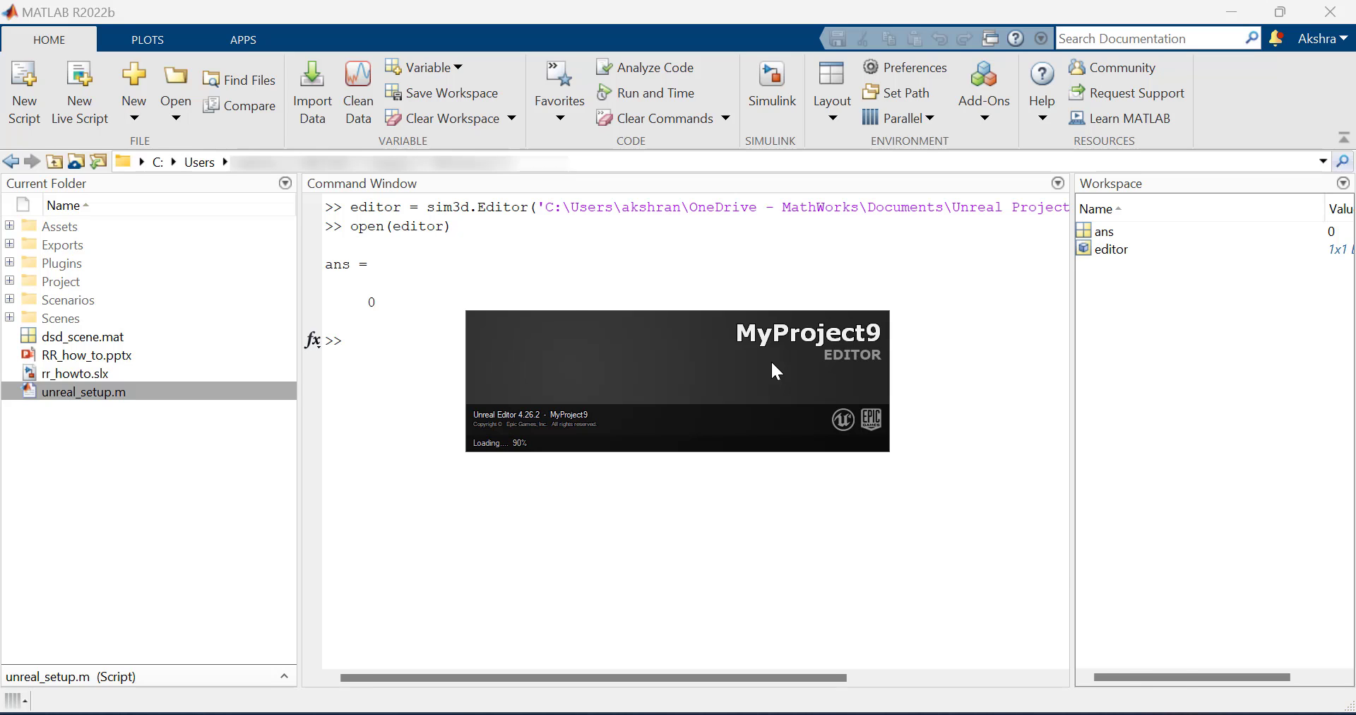
left_click(58, 40)
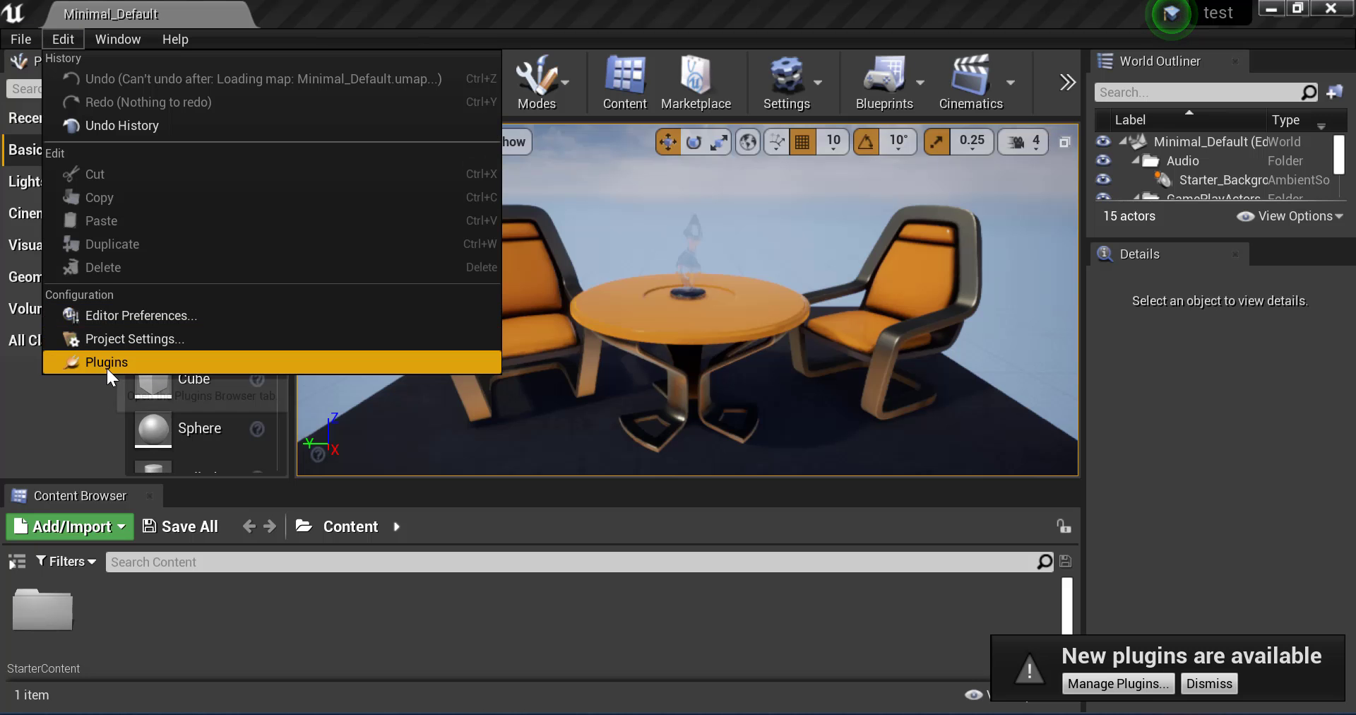
left_click(106, 363)
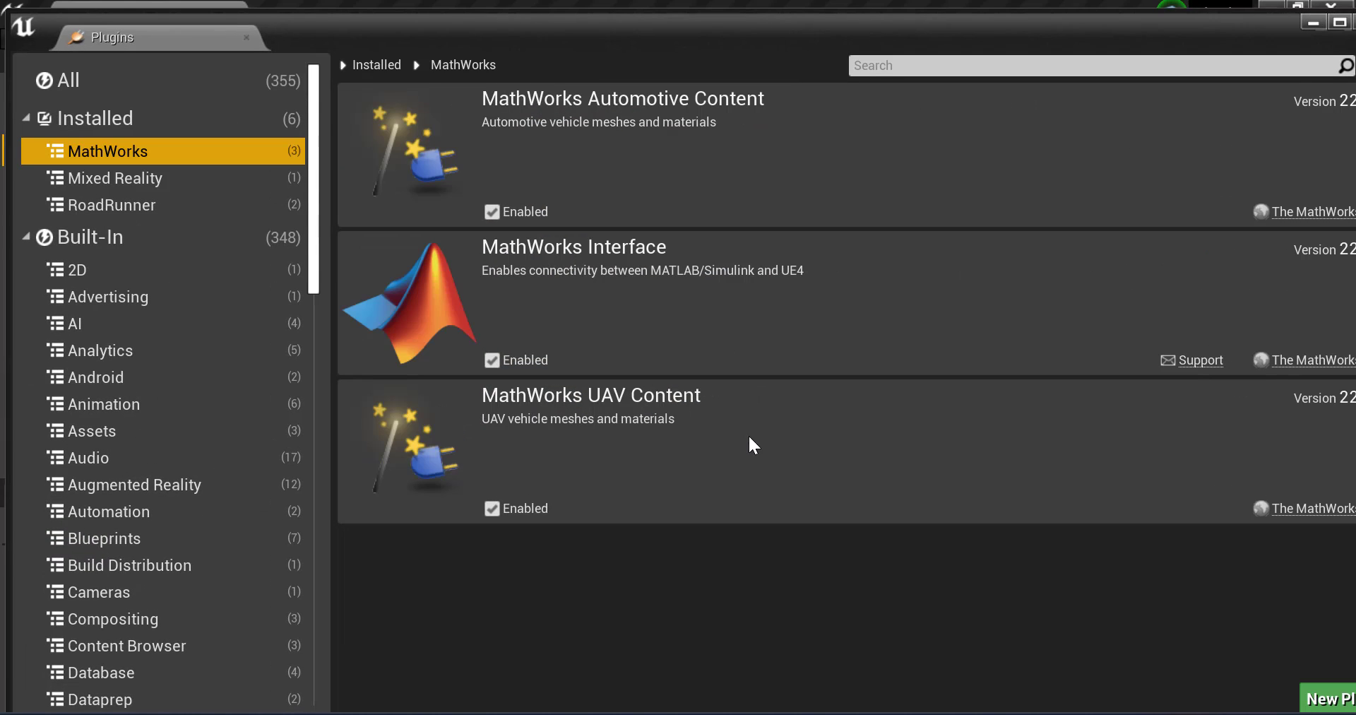
left_click(109, 202)
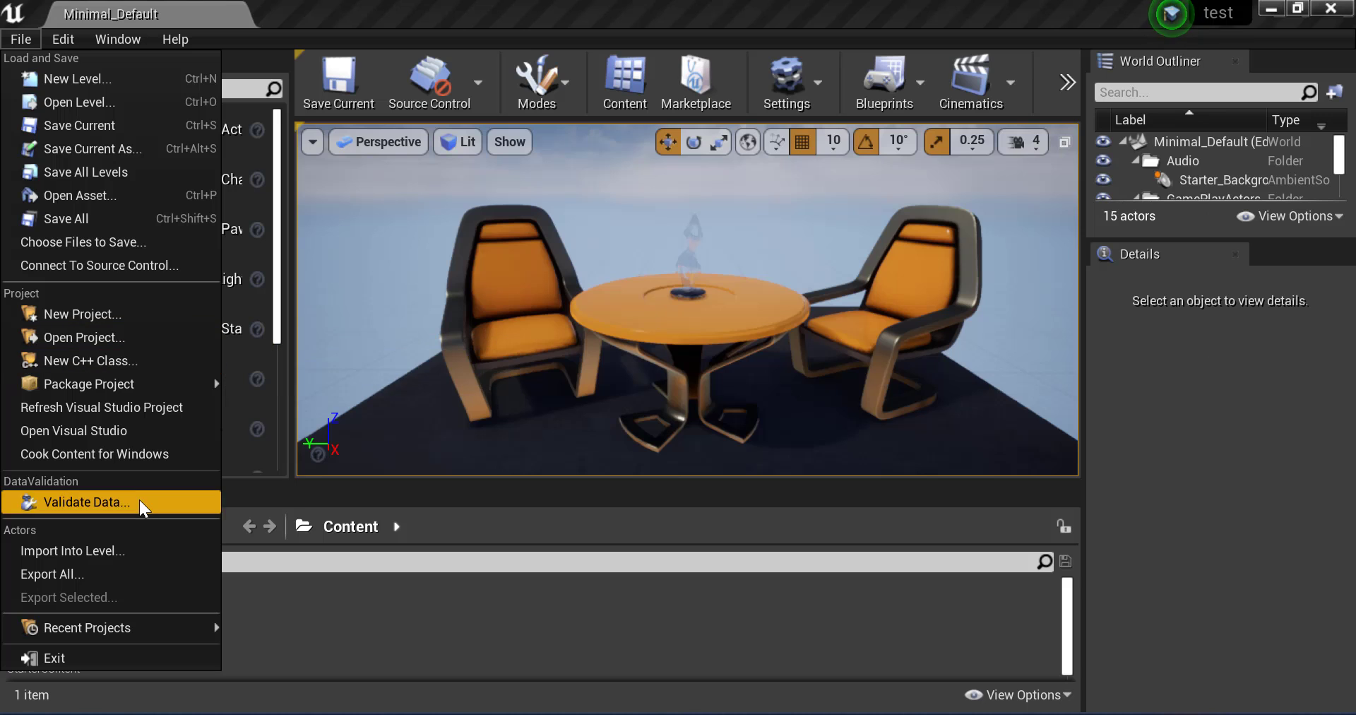
Start importing the RR_unreal scene file from the RR_how_to Exports folder into the level, with StarterContent as the content location.
left_click(142, 551)
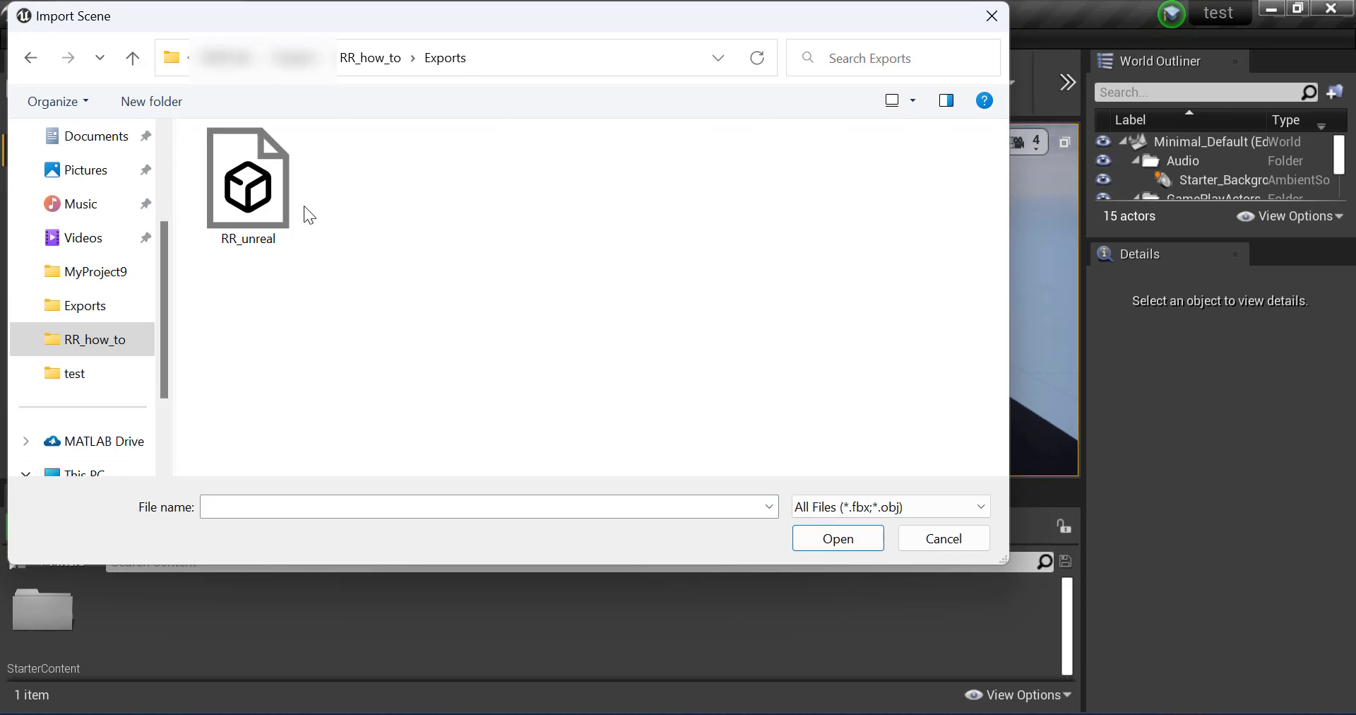
left_click(264, 217)
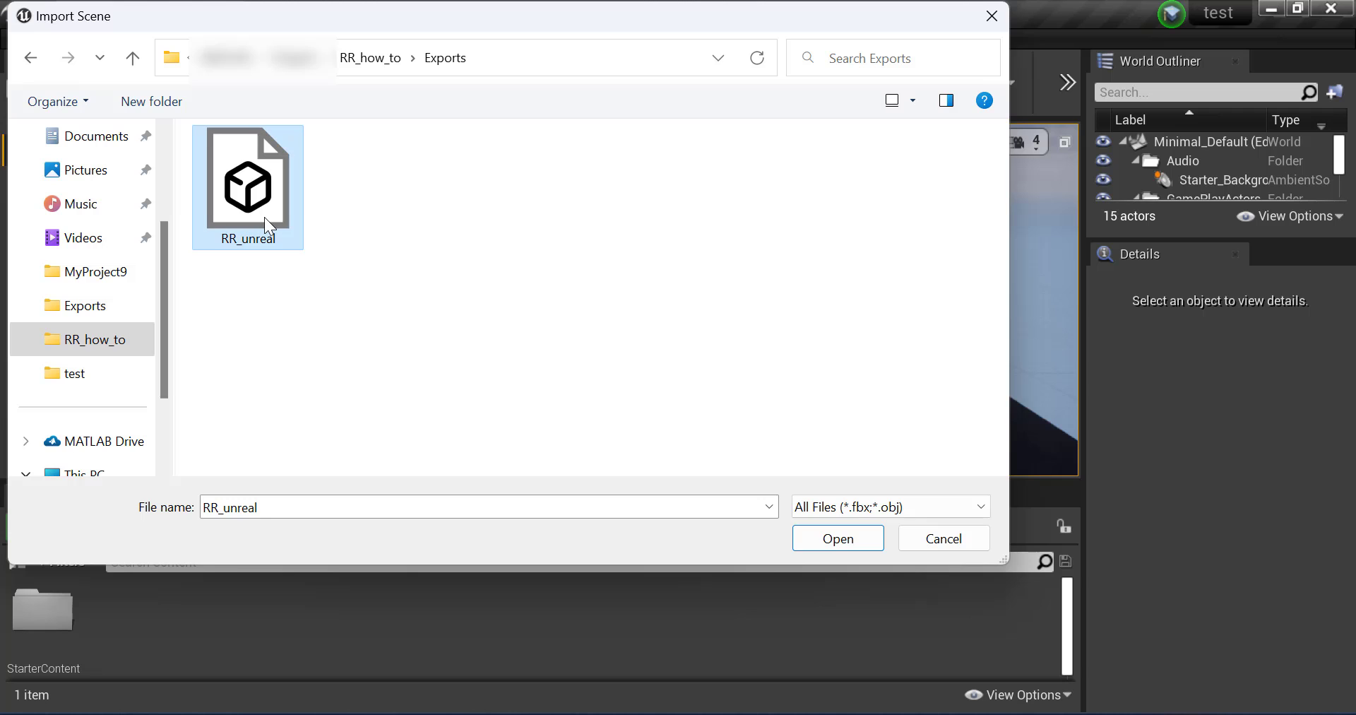
left_click(819, 539)
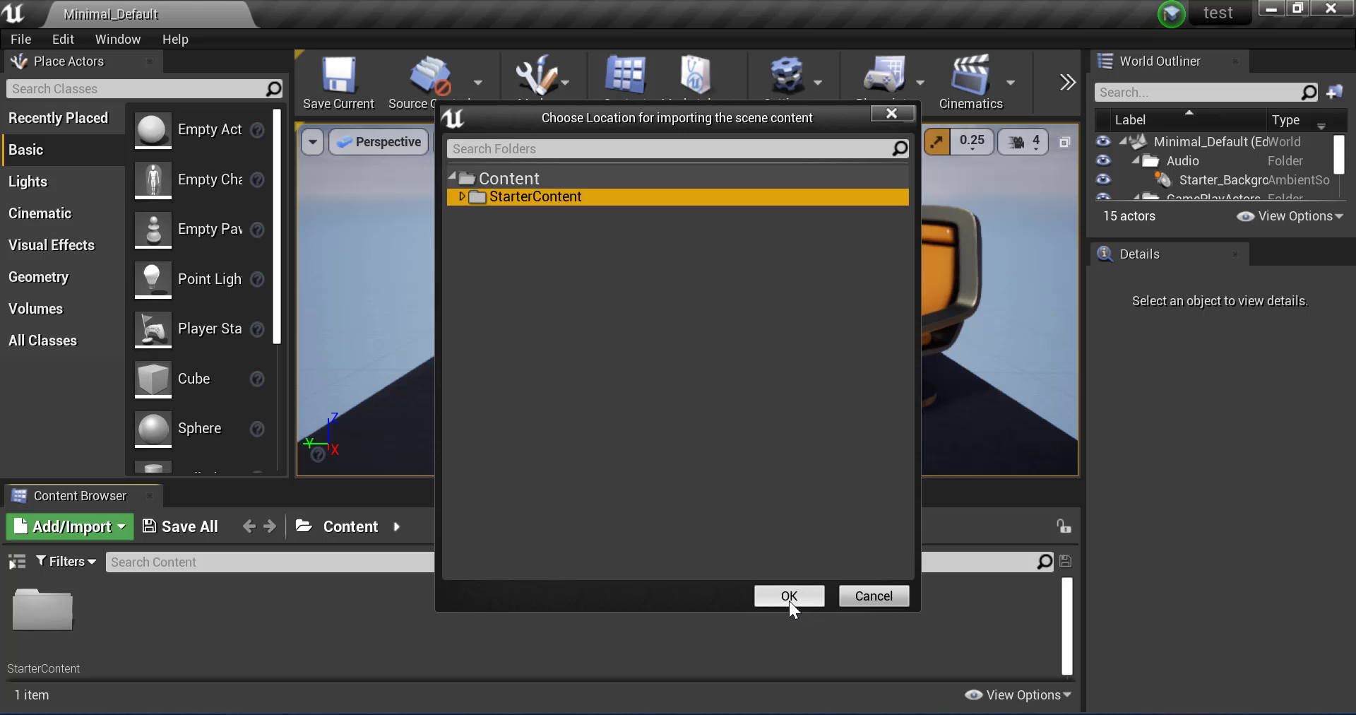
left_click(789, 598)
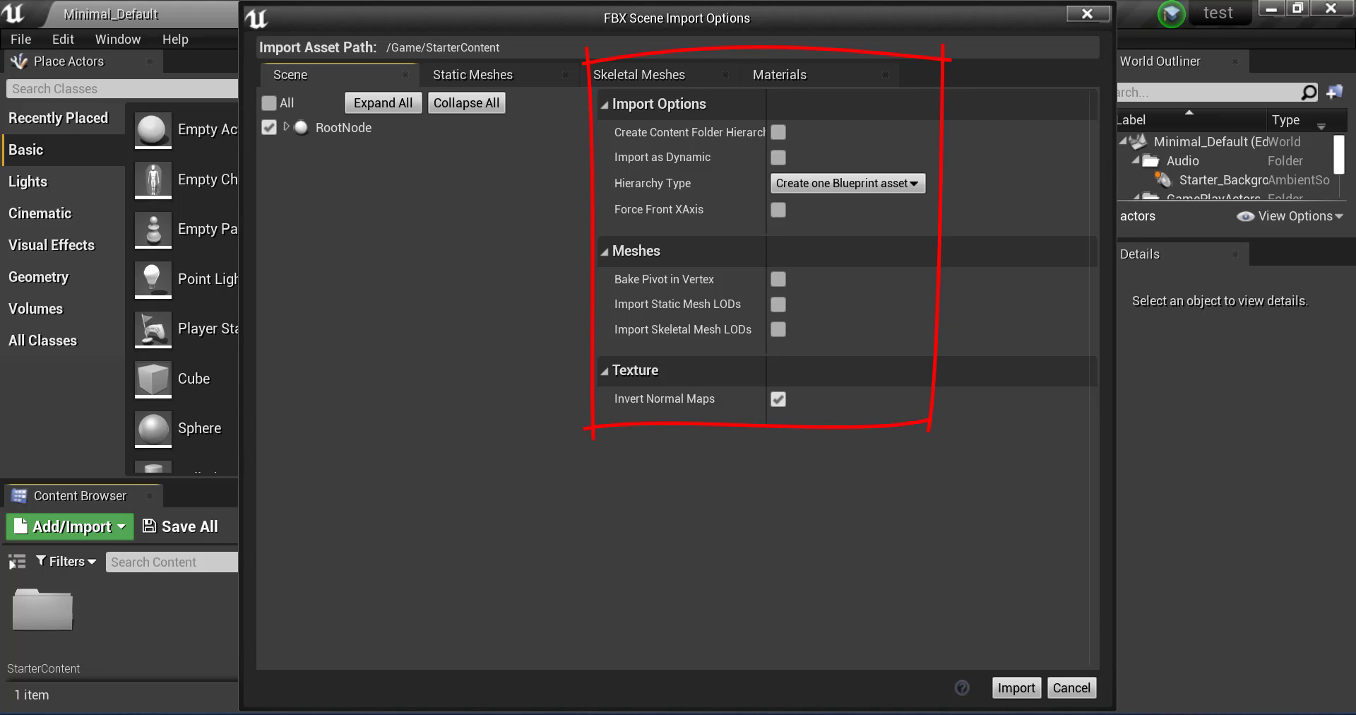
Import the scene with Remove Degenerates, Build Adjacency Buffer and Generate Lightmap UVs off for static meshes, and Normal Import Method set to Import Normals.
left_click(460, 73)
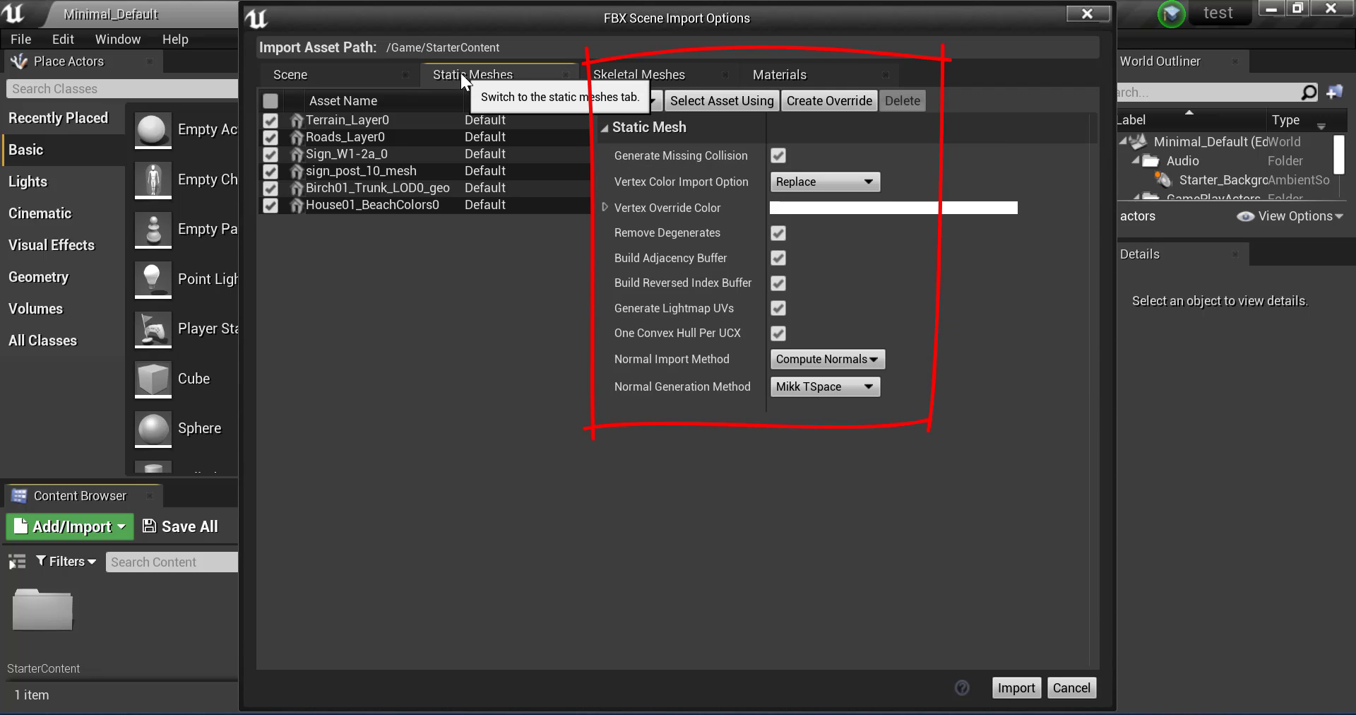
left_click(779, 232)
left_click(779, 258)
left_click(778, 308)
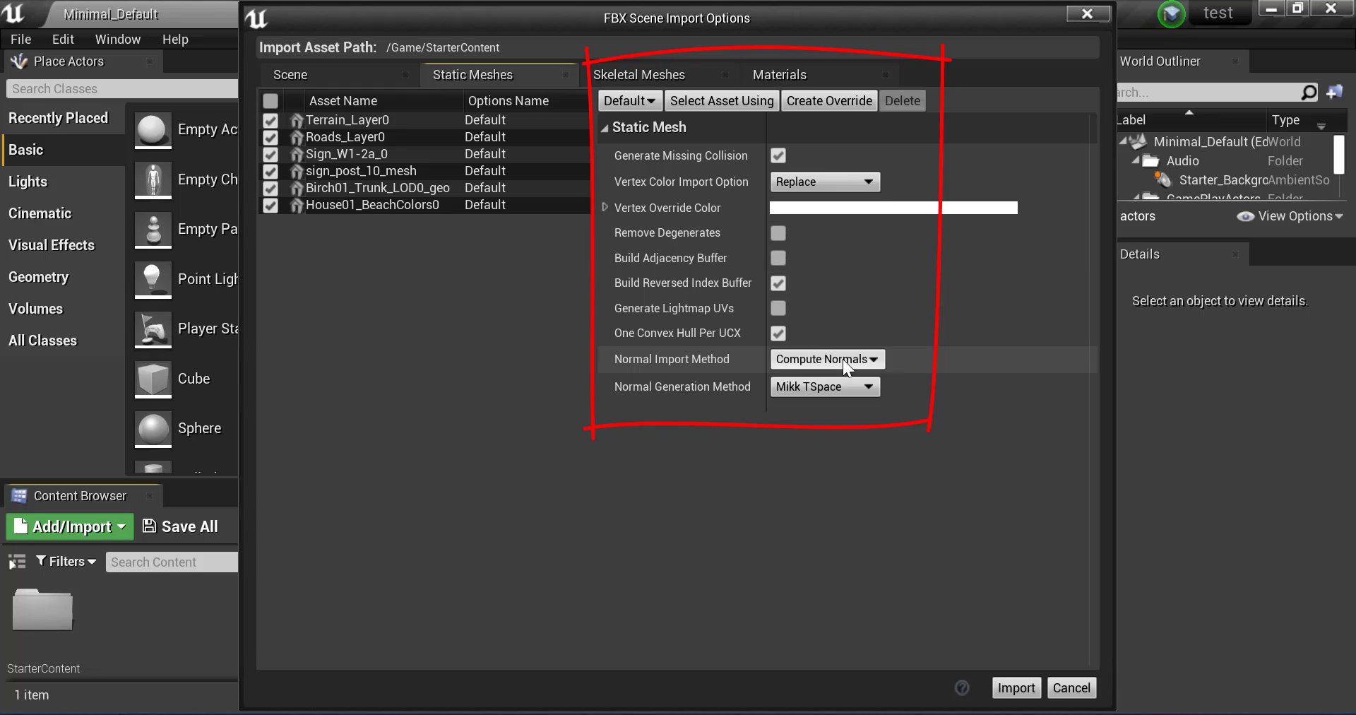
left_click(842, 358)
left_click(837, 391)
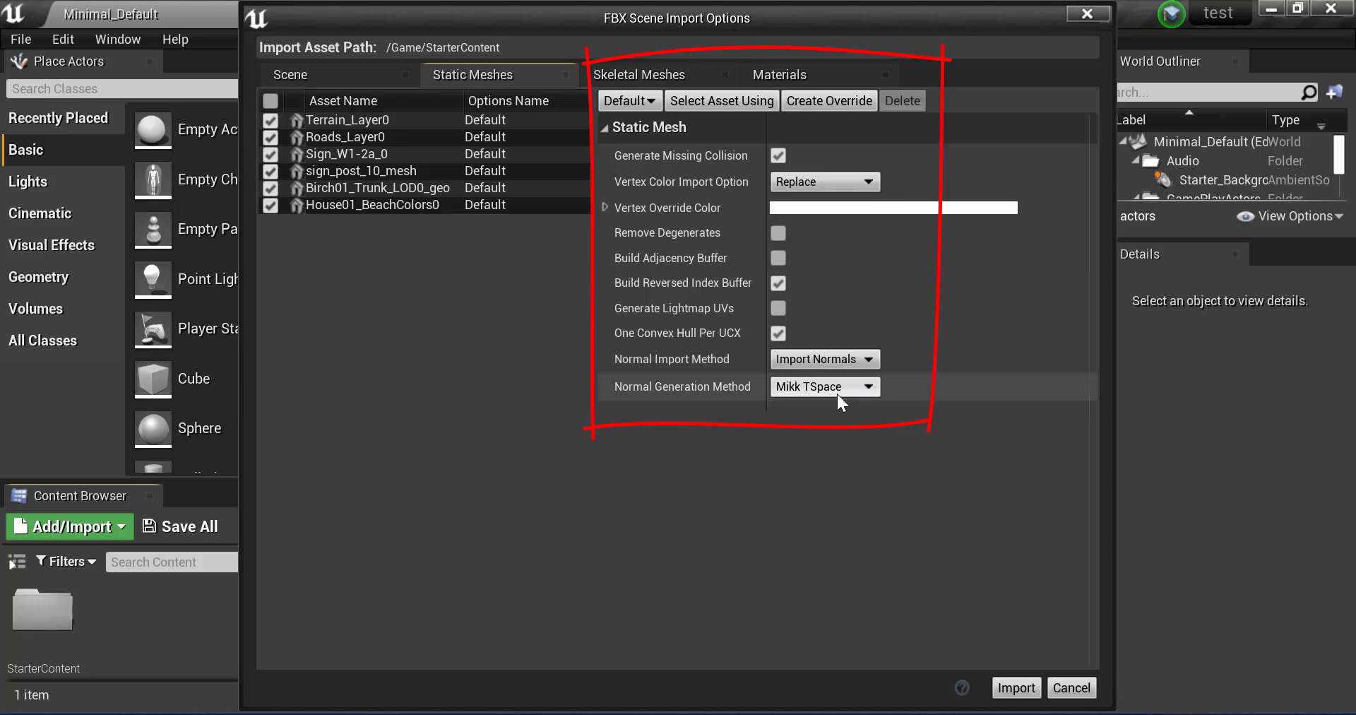
left_click(1018, 695)
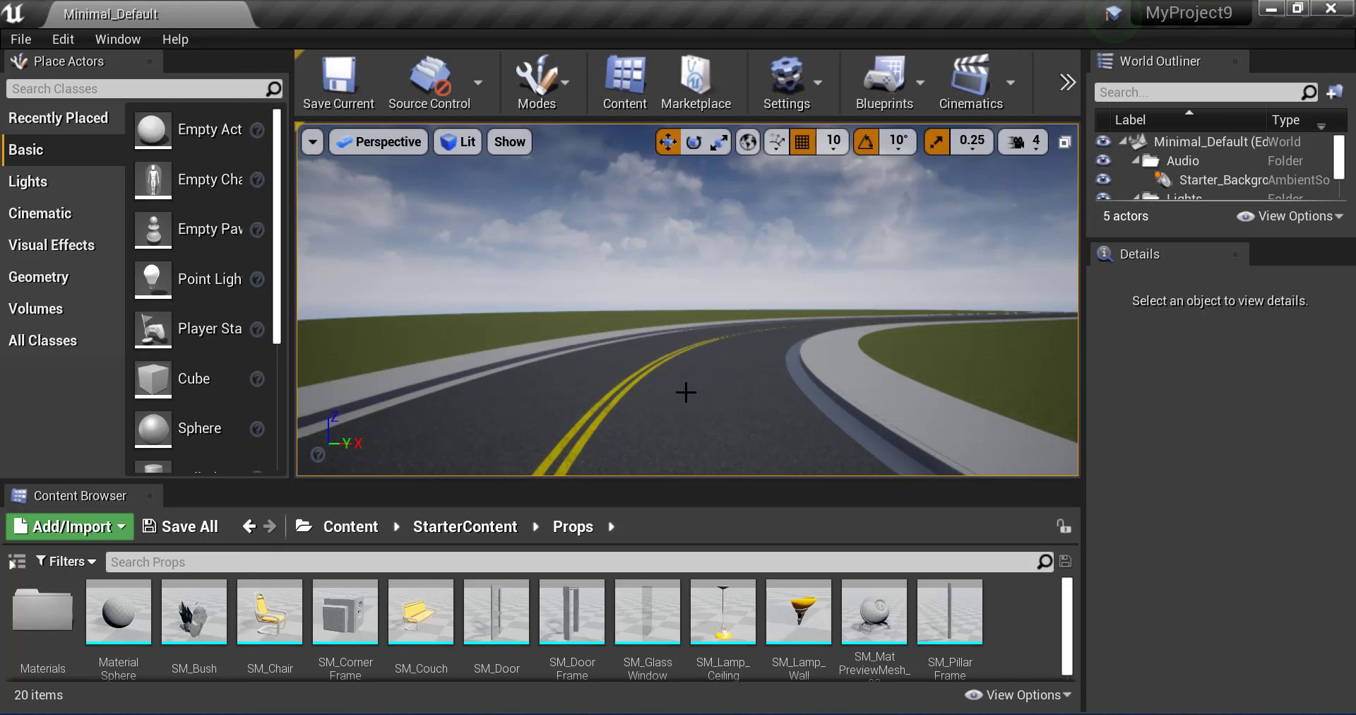
Look along the imported road to the house and tree, and show the level's build commands.
right_click_drag(685, 391, 828, 394)
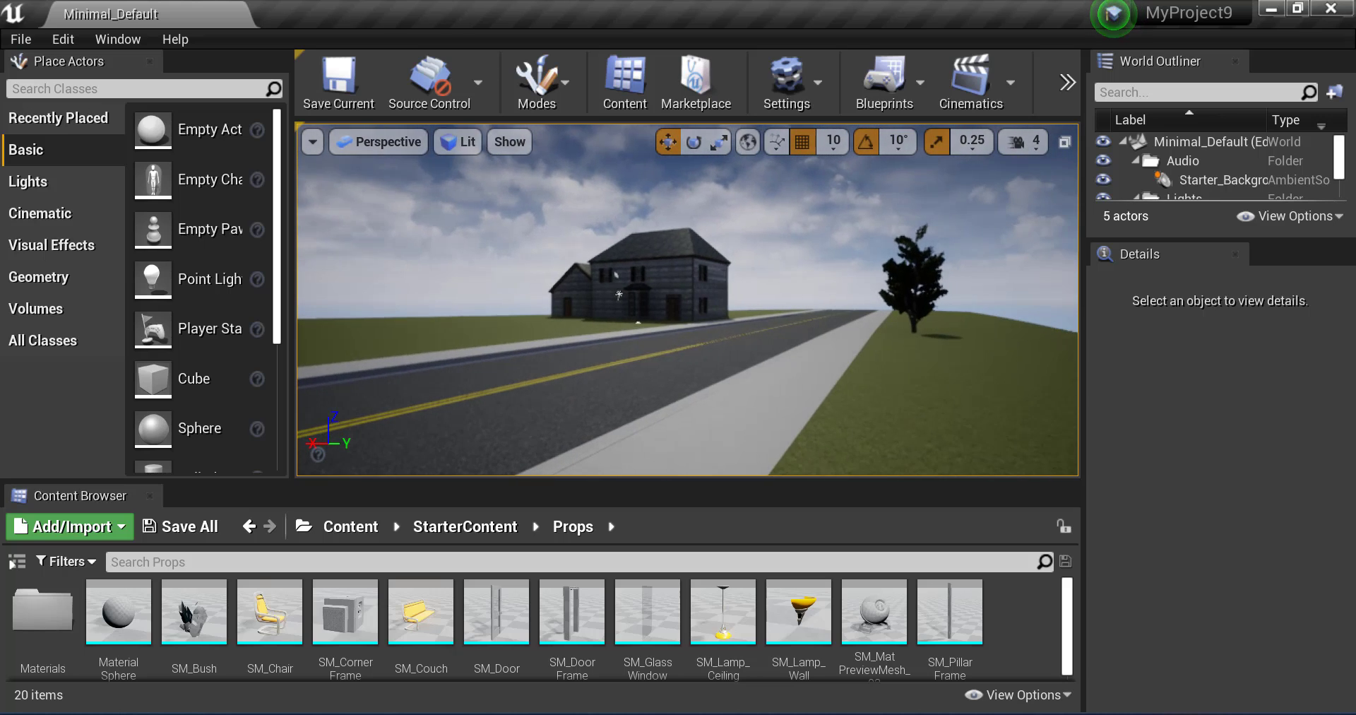
left_click(1068, 82)
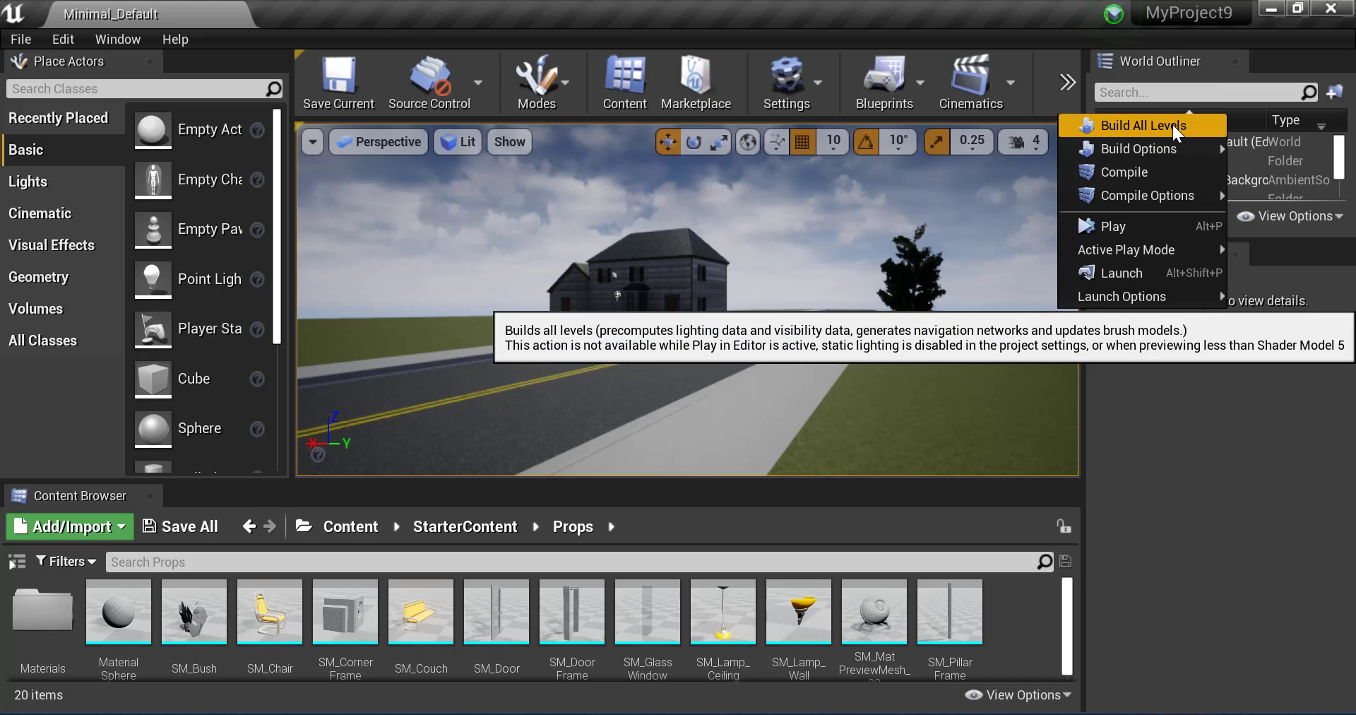
mouse_move(1188, 150)
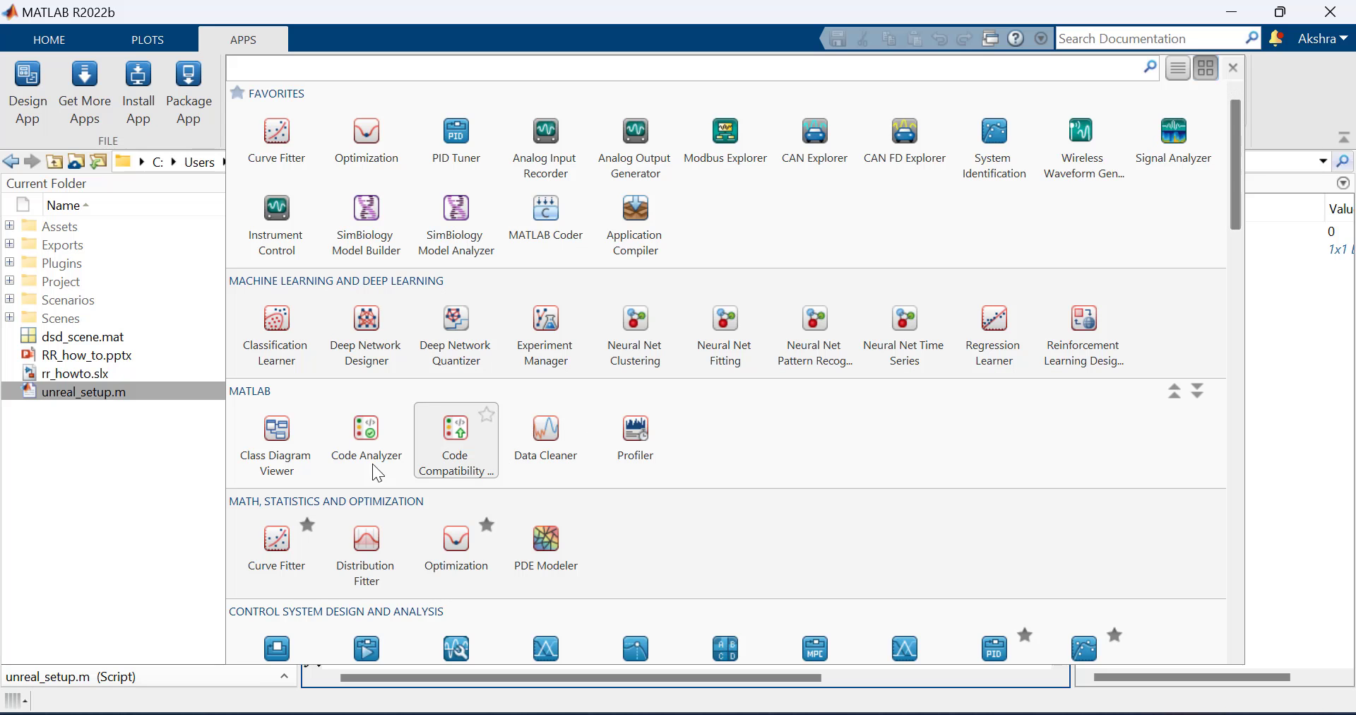
Switch to MATLAB and launch the Driving Scenario Designer app.
scroll(375, 409, "down", 3)
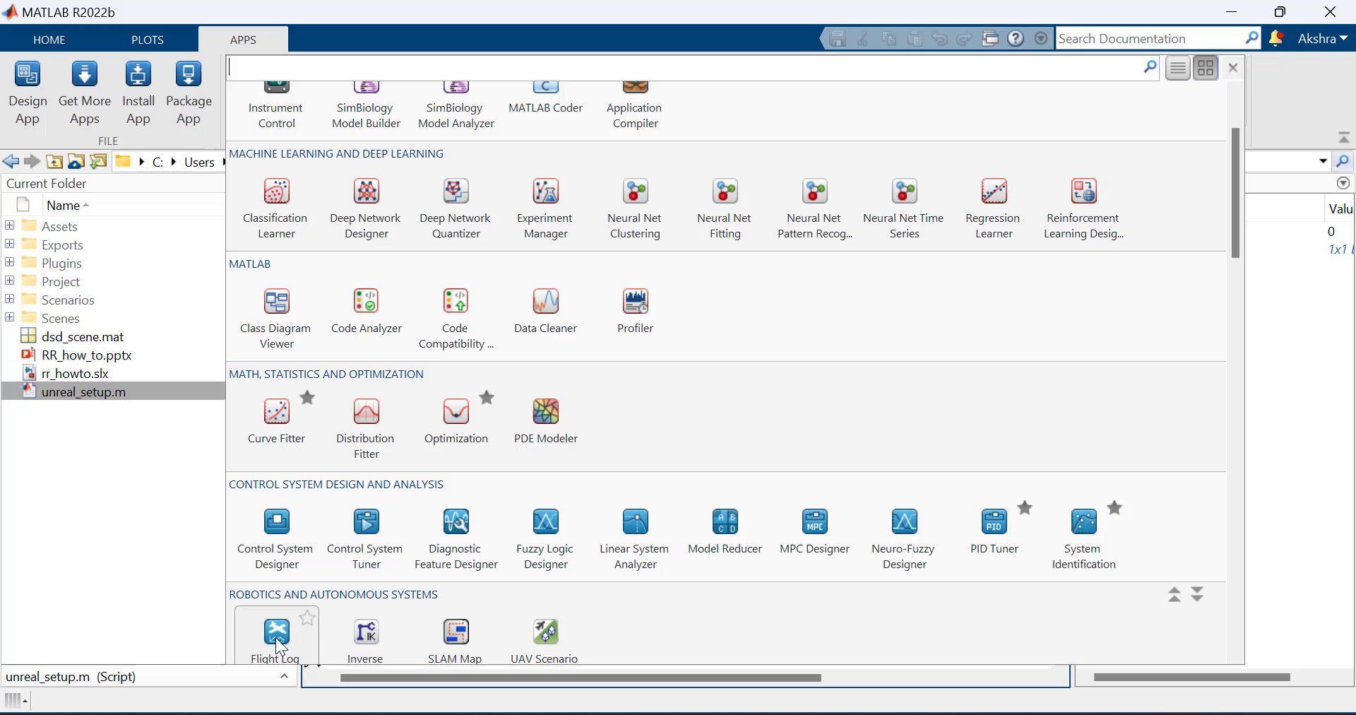
scroll(280, 647, "down", 3)
left_click(279, 593)
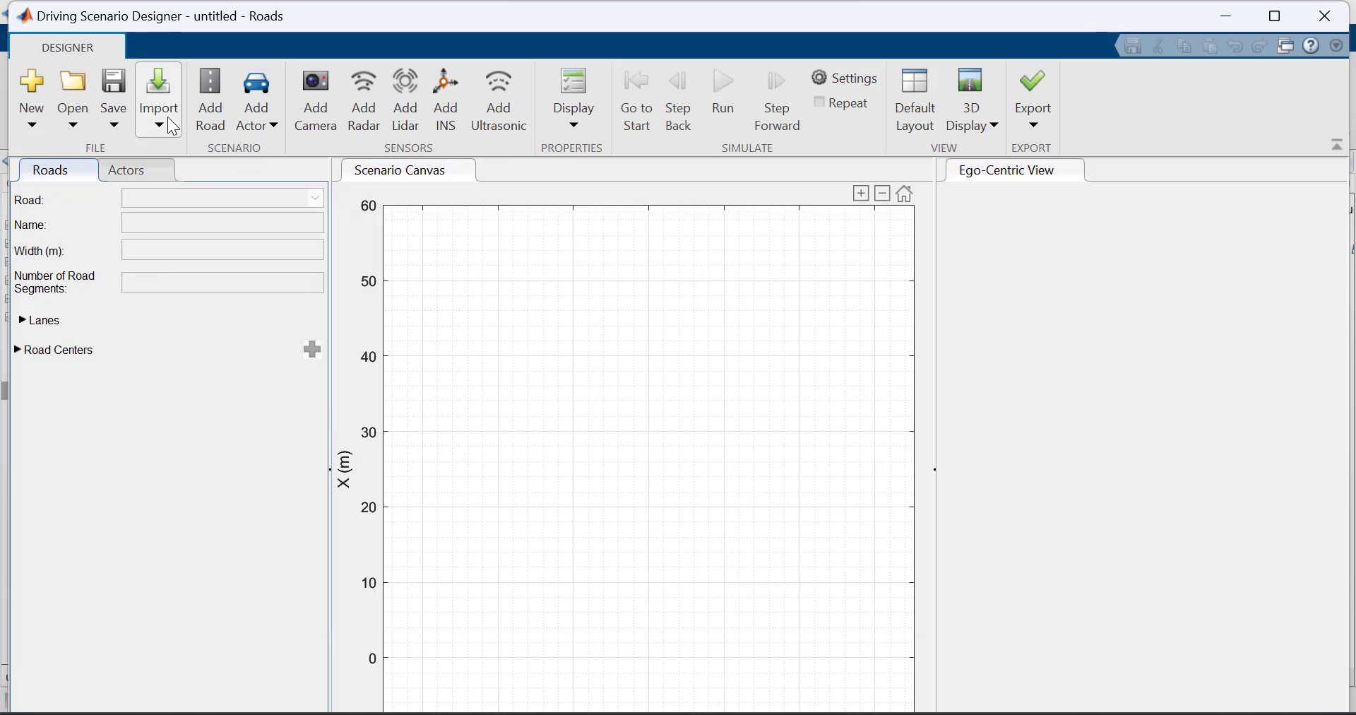
Import the road network from the ASAM OpenDRIVE file RR_unreal.xodr in the Exports folder, keeping errors and warnings shown.
left_click(167, 117)
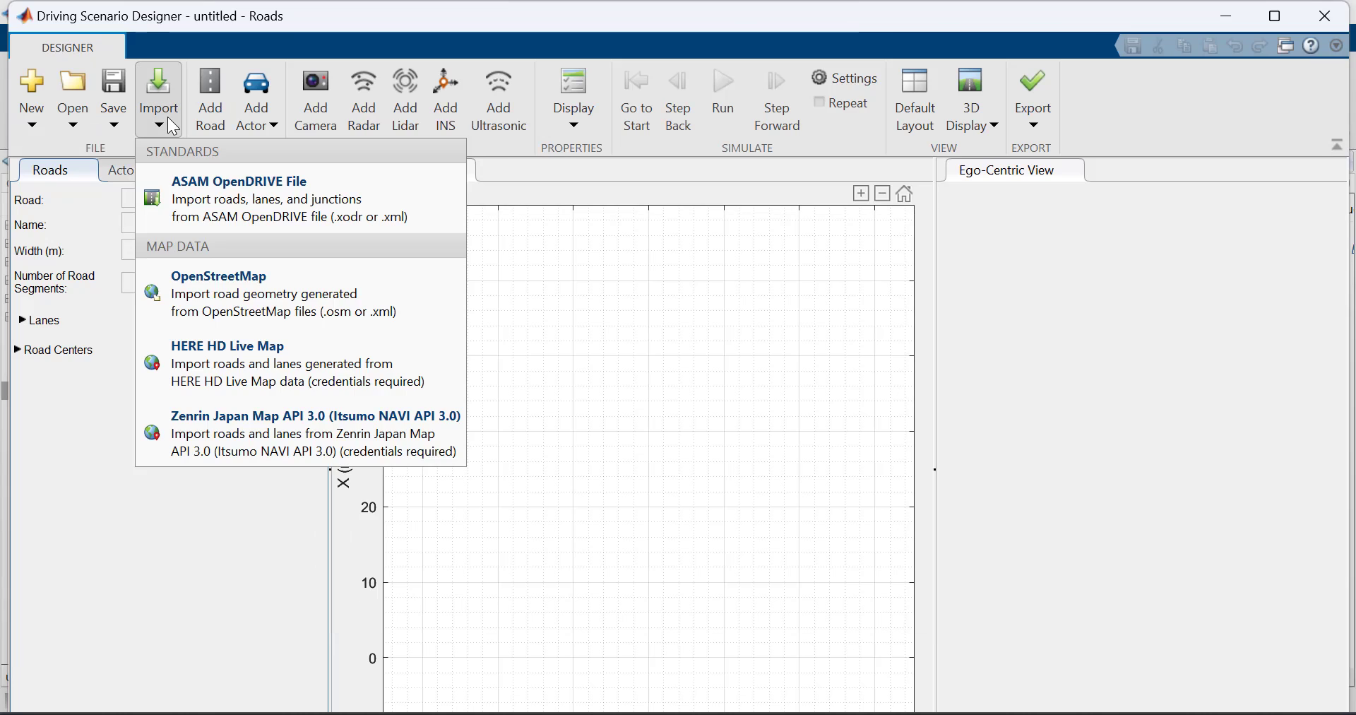
left_click(238, 197)
left_click(985, 379)
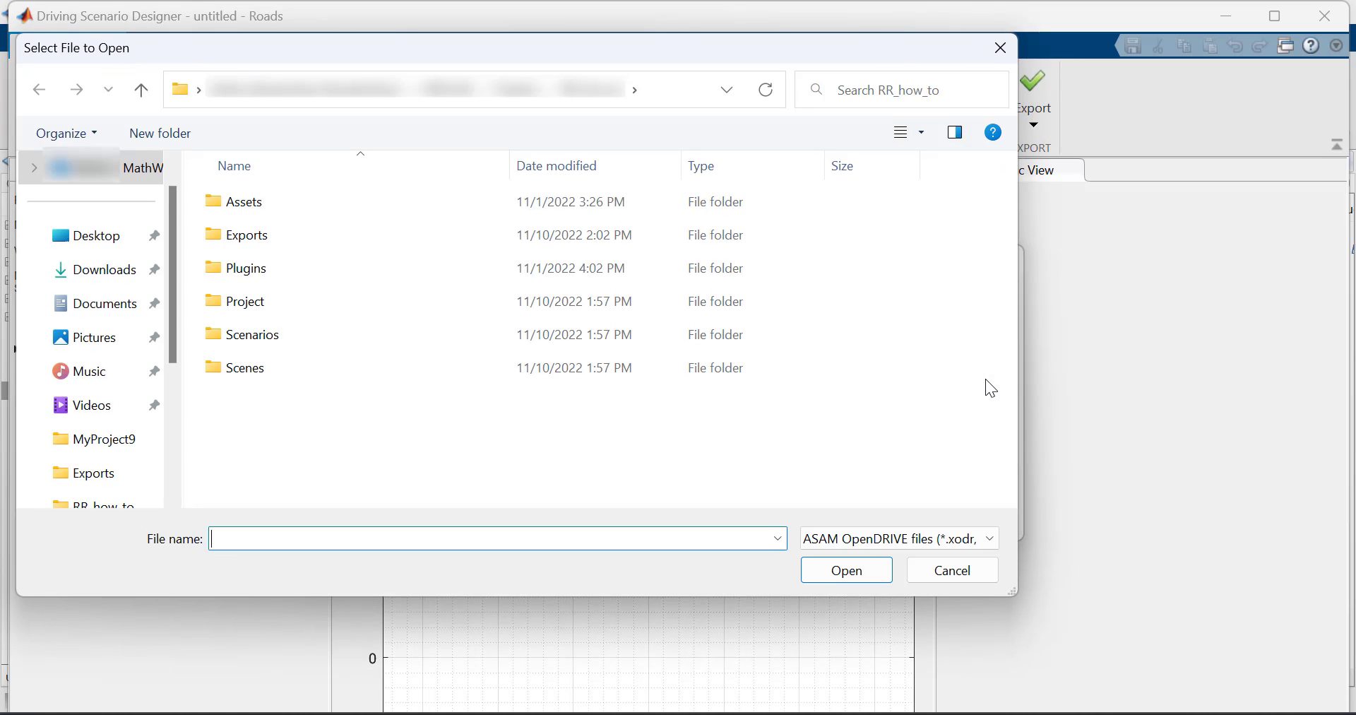
double_click(441, 234)
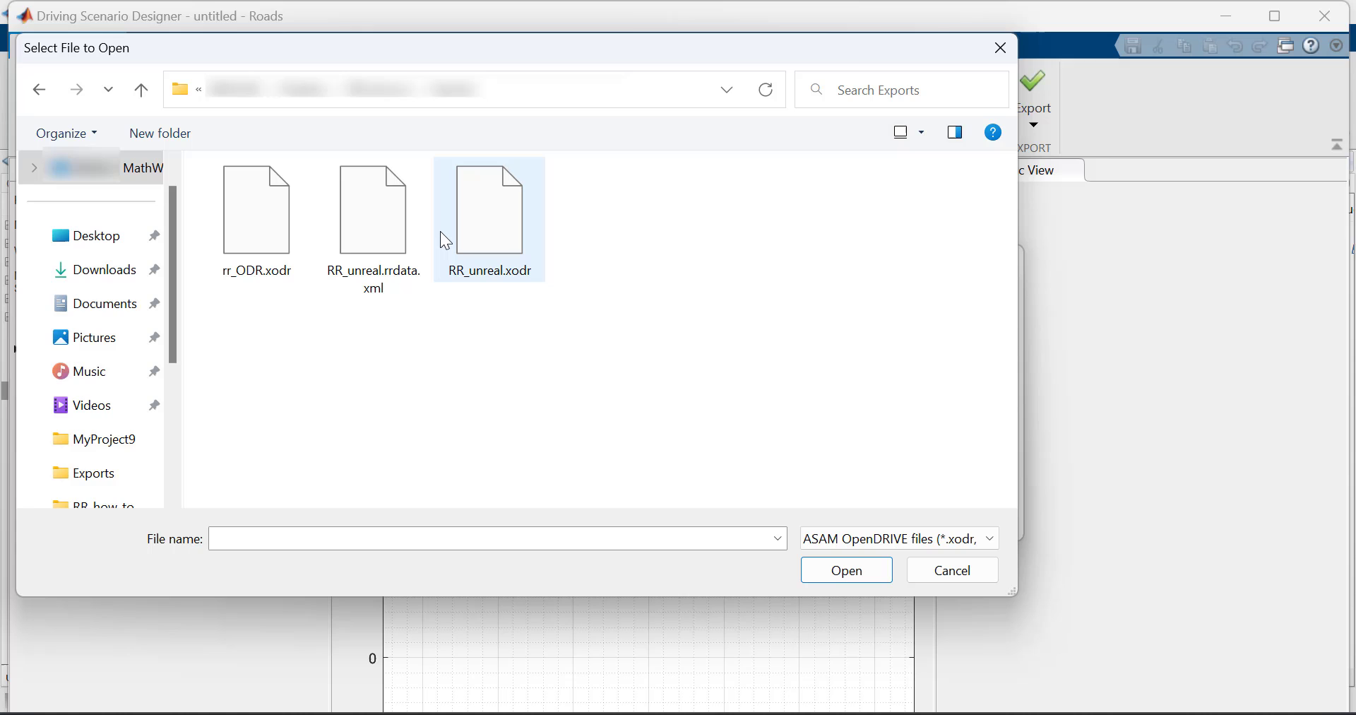
left_click(463, 233)
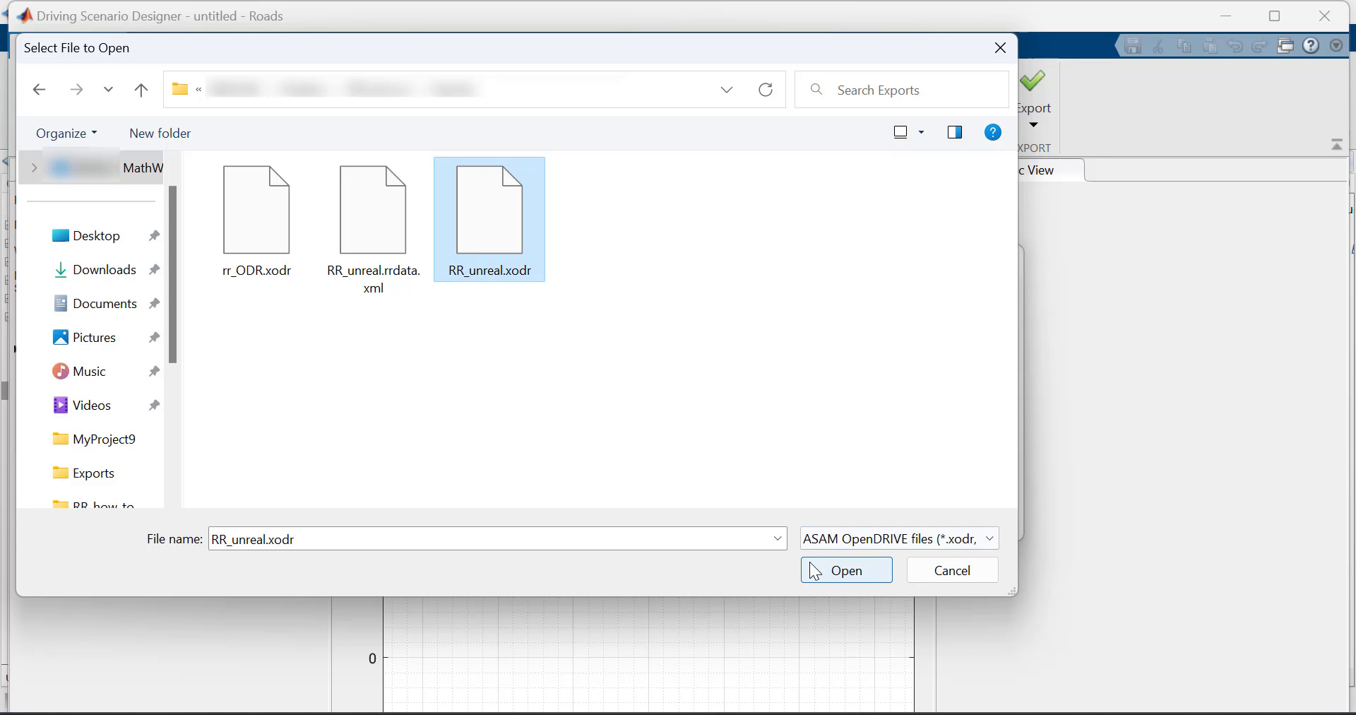
left_click(811, 570)
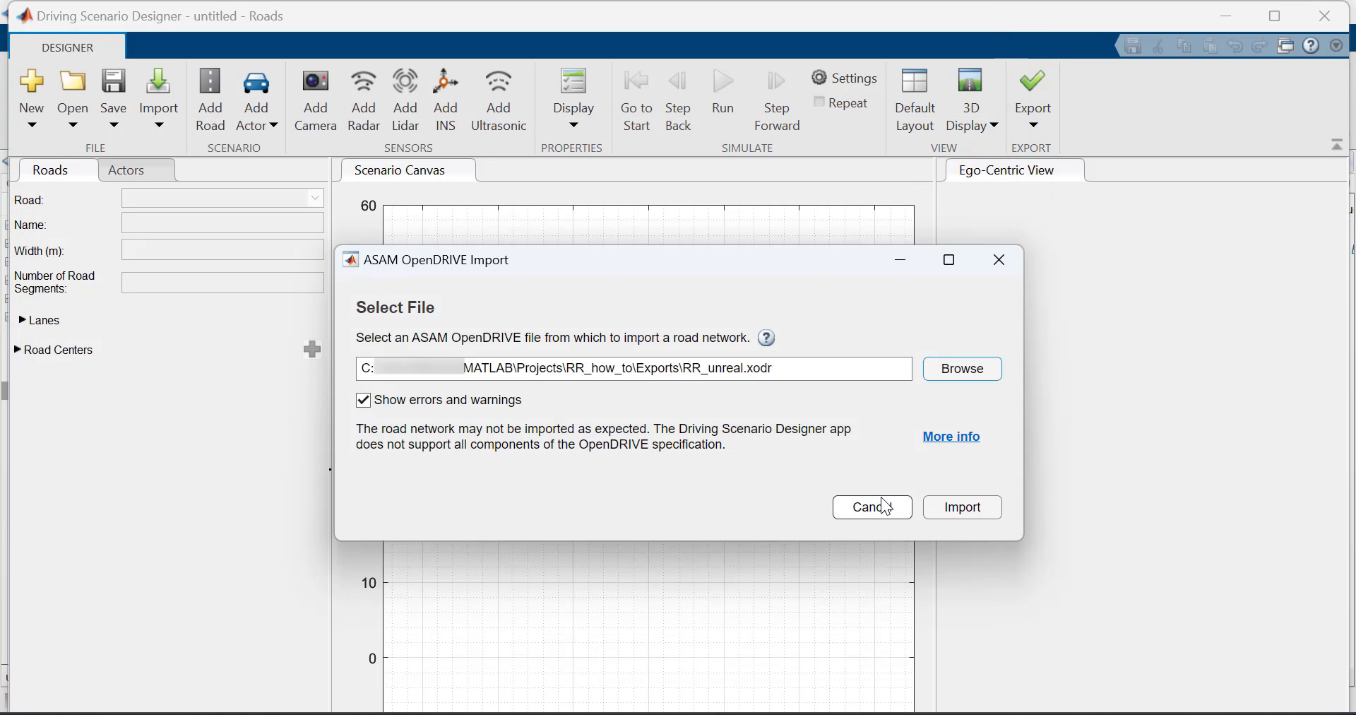
left_click(979, 506)
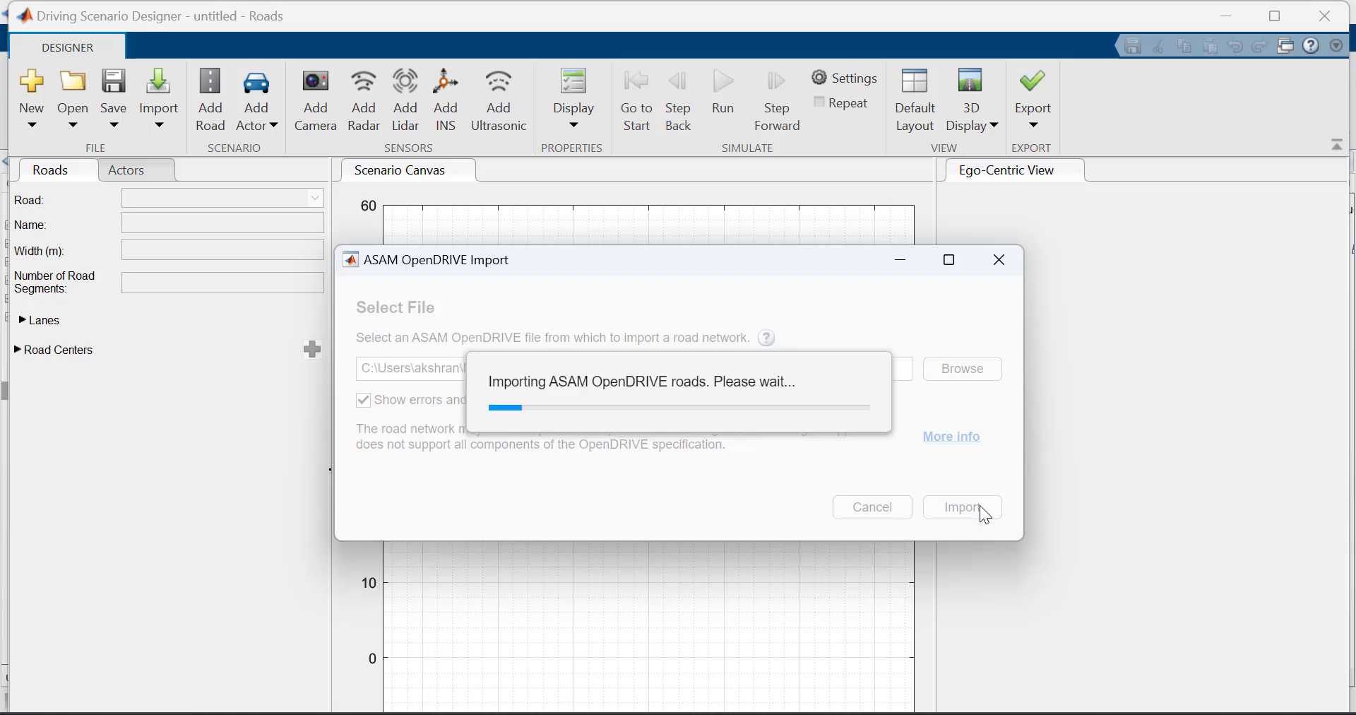
Place the car as ego vehicle near the end of the straight road section and set its yaw to 90°.
left_click(859, 590)
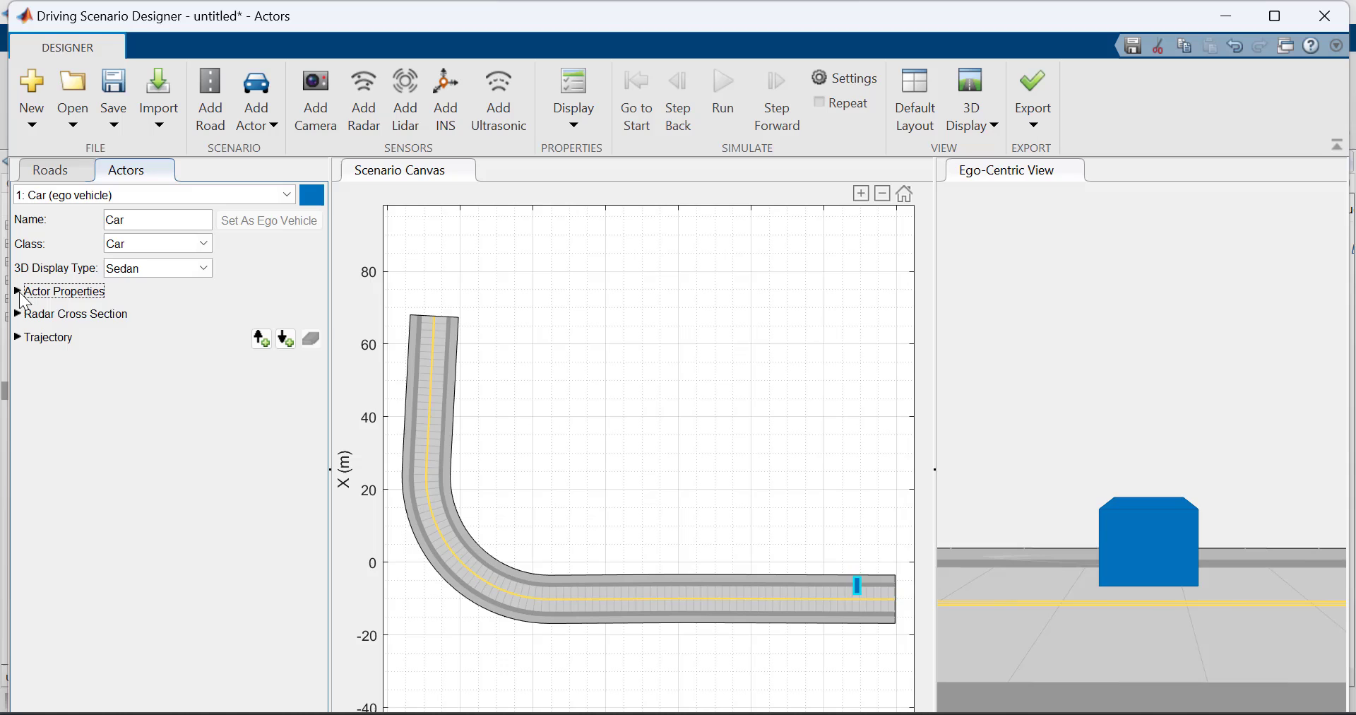
left_click(21, 294)
key("Return")
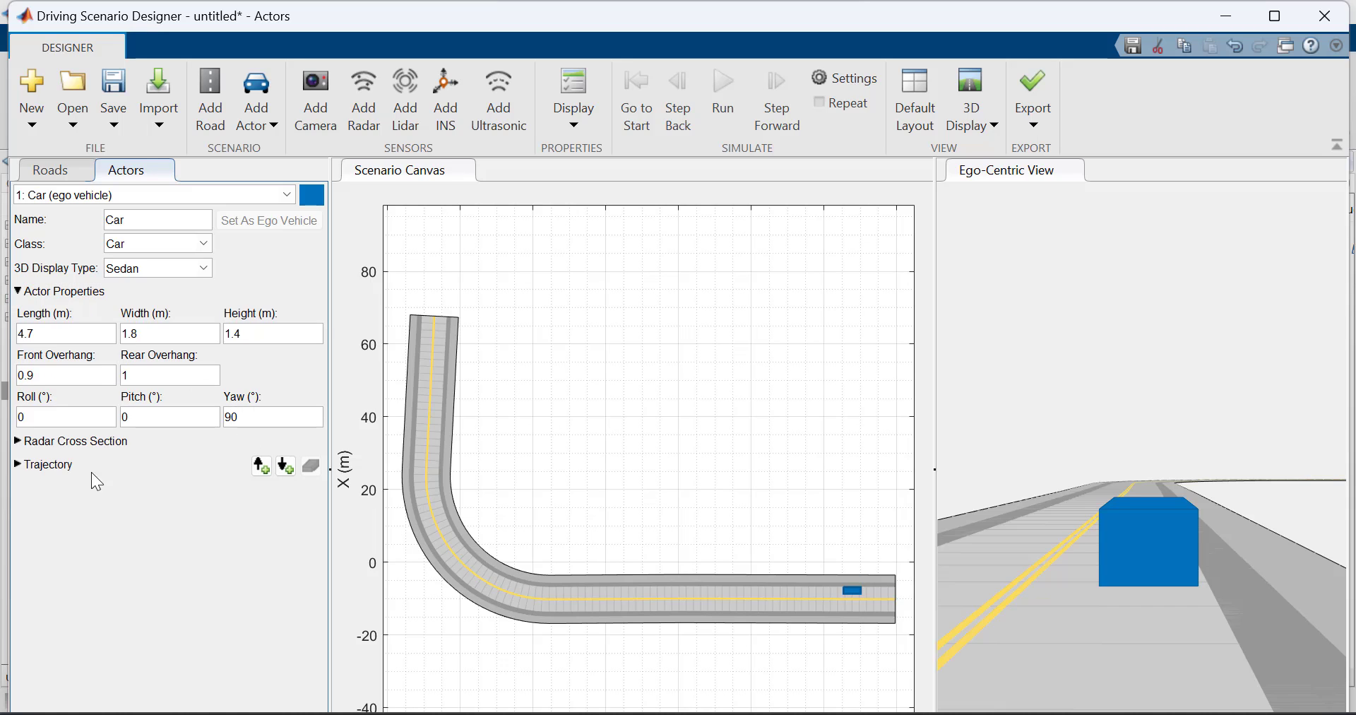
Add forward waypoints for the car along its lane, from about (-7.1, -12.8) through the bend, and finish the trajectory.
left_click(710, 591)
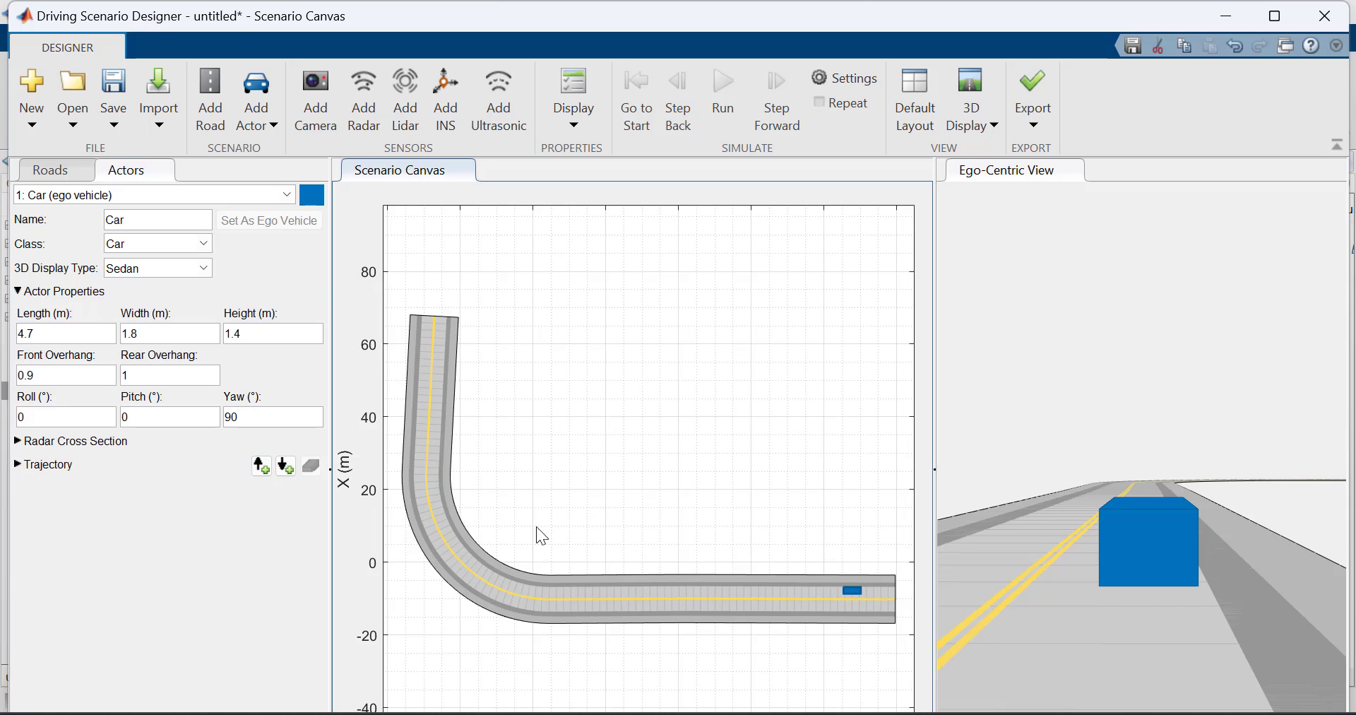
left_click(851, 590)
key("ctrl+f")
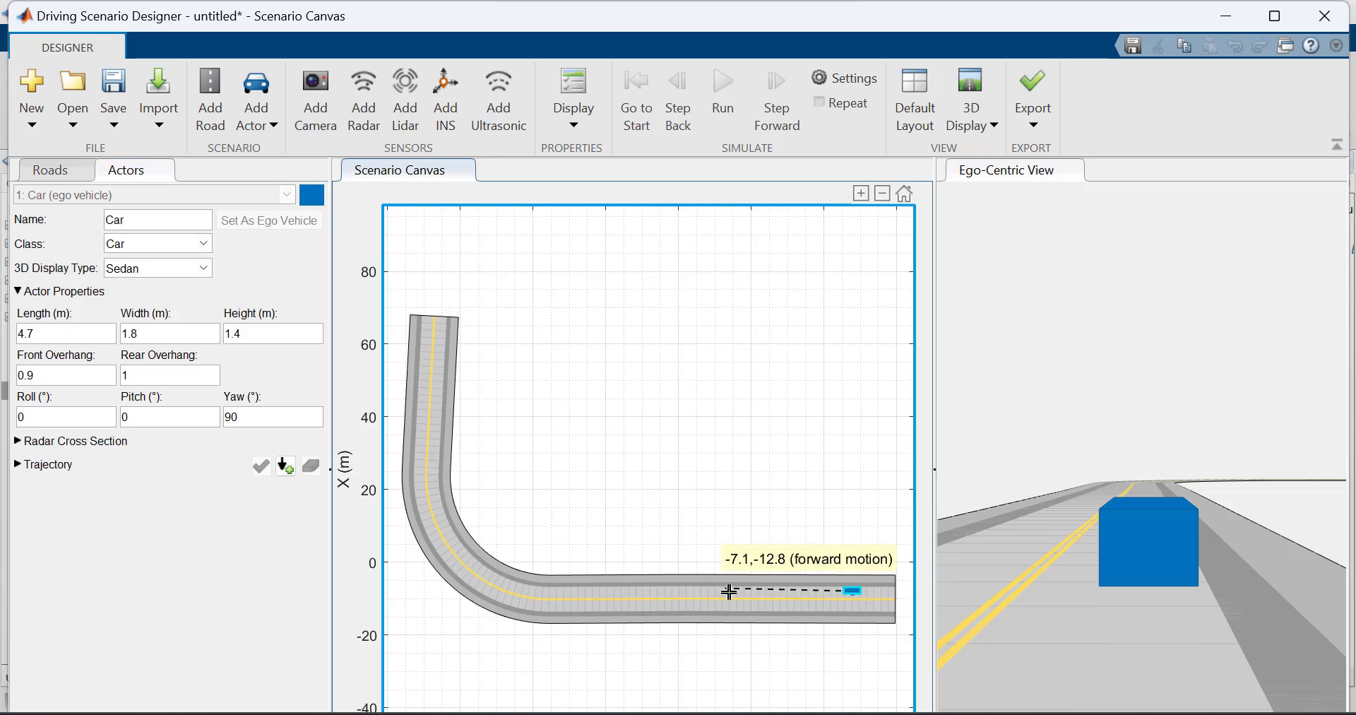
left_click(728, 591)
left_click(562, 593)
left_click(475, 571)
right_click(435, 499)
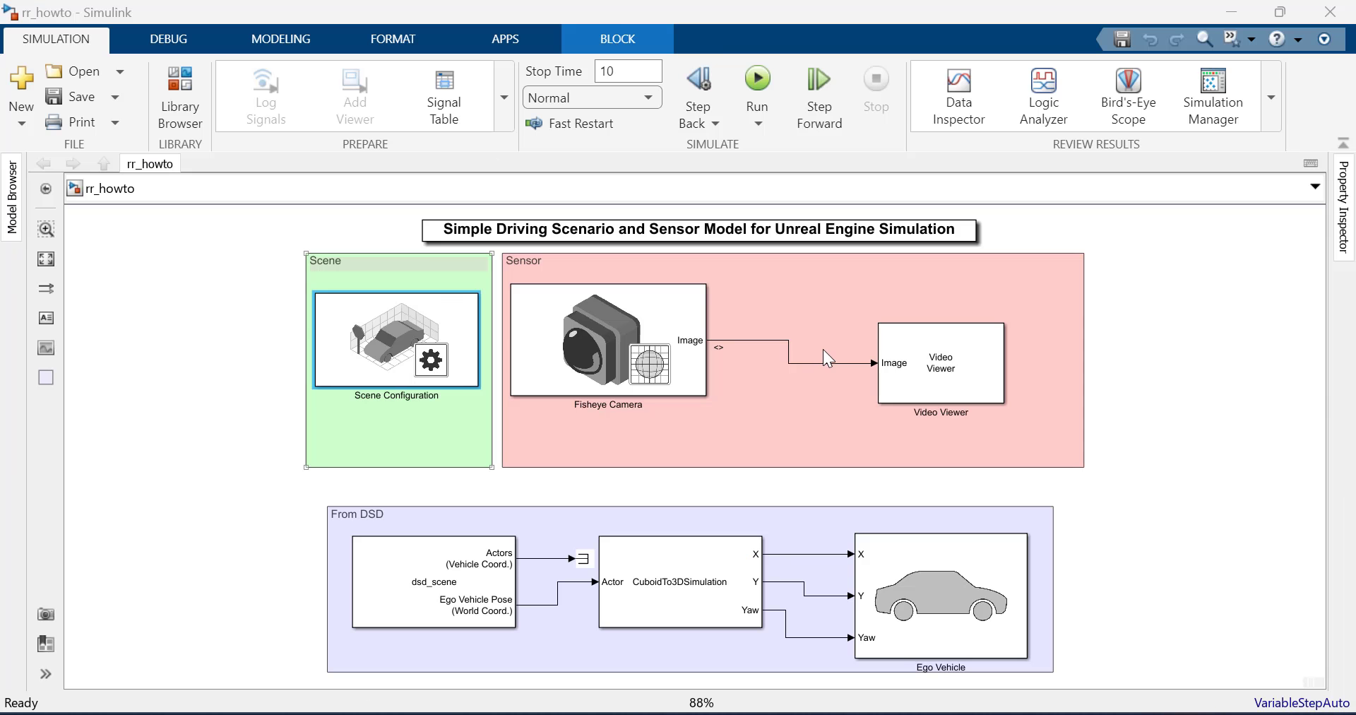
Switch to the rr_howto Simulink model and check the Scenario Reader block's parameters and scenario file, without changing them.
left_click(824, 350)
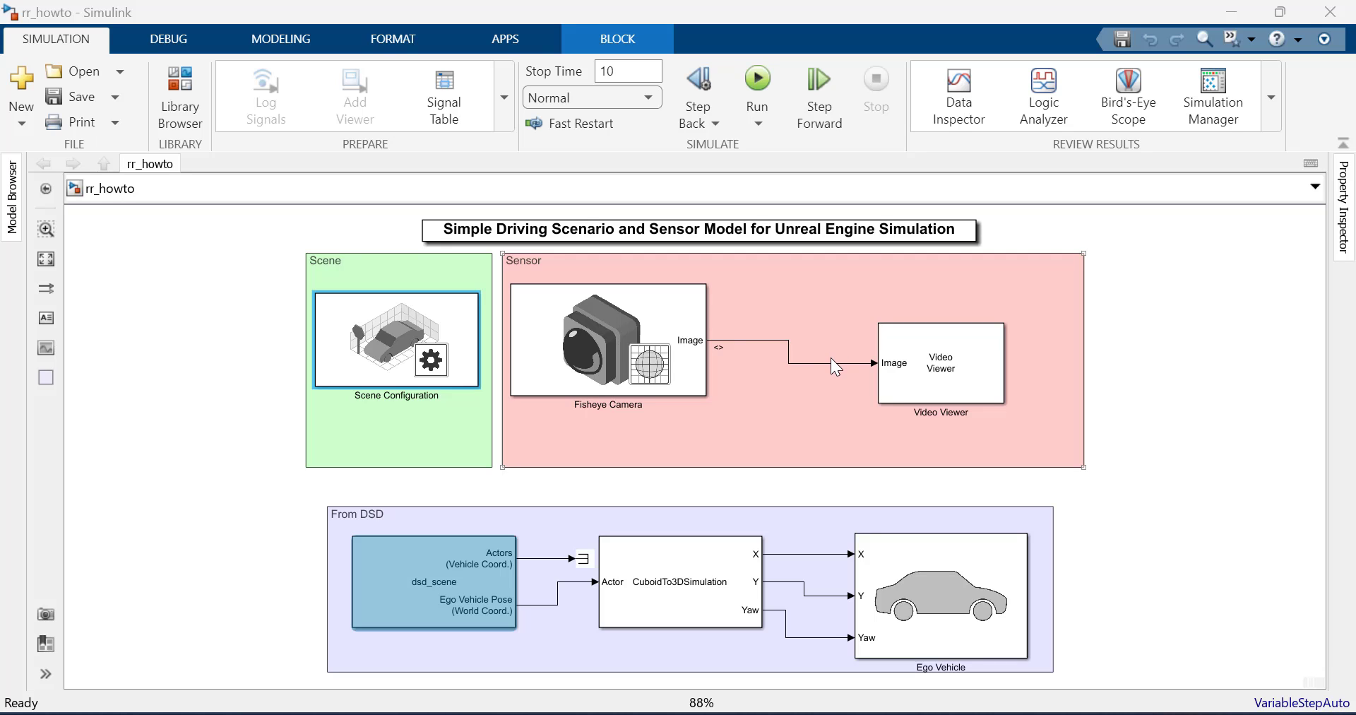
left_click(384, 364)
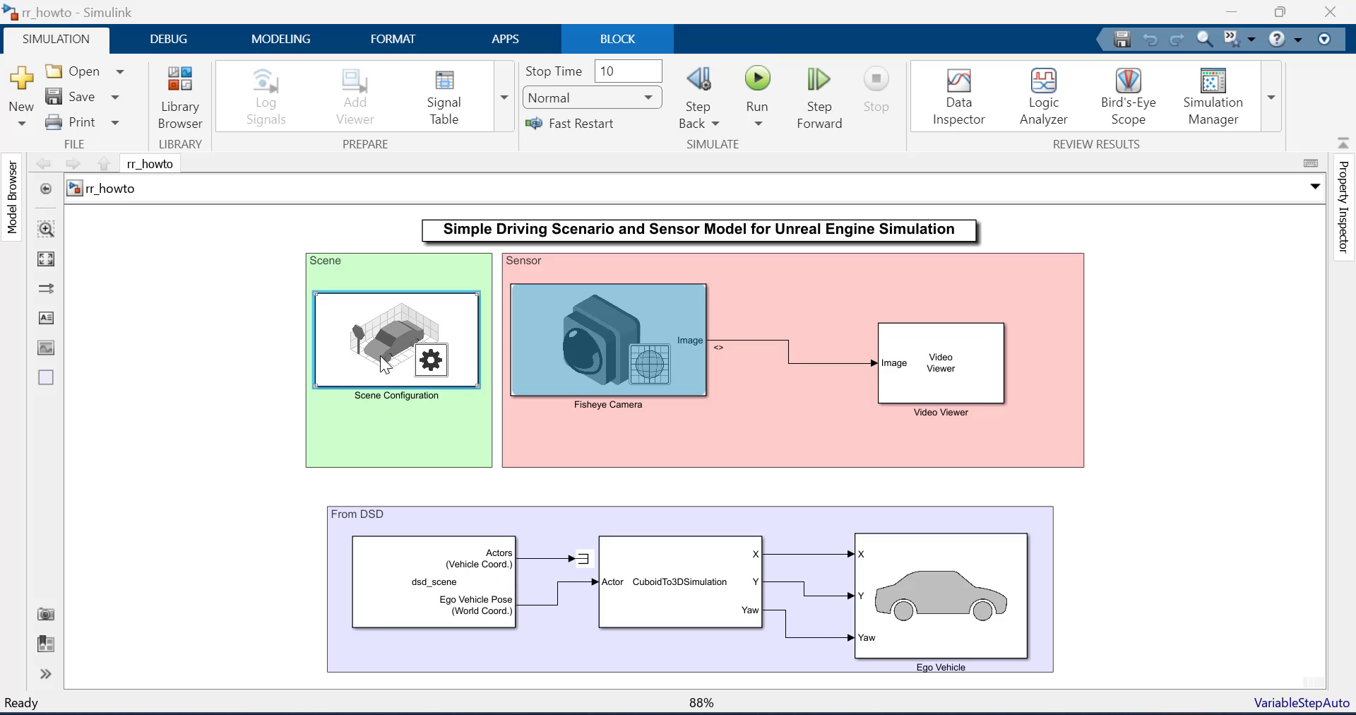
double_click(460, 578)
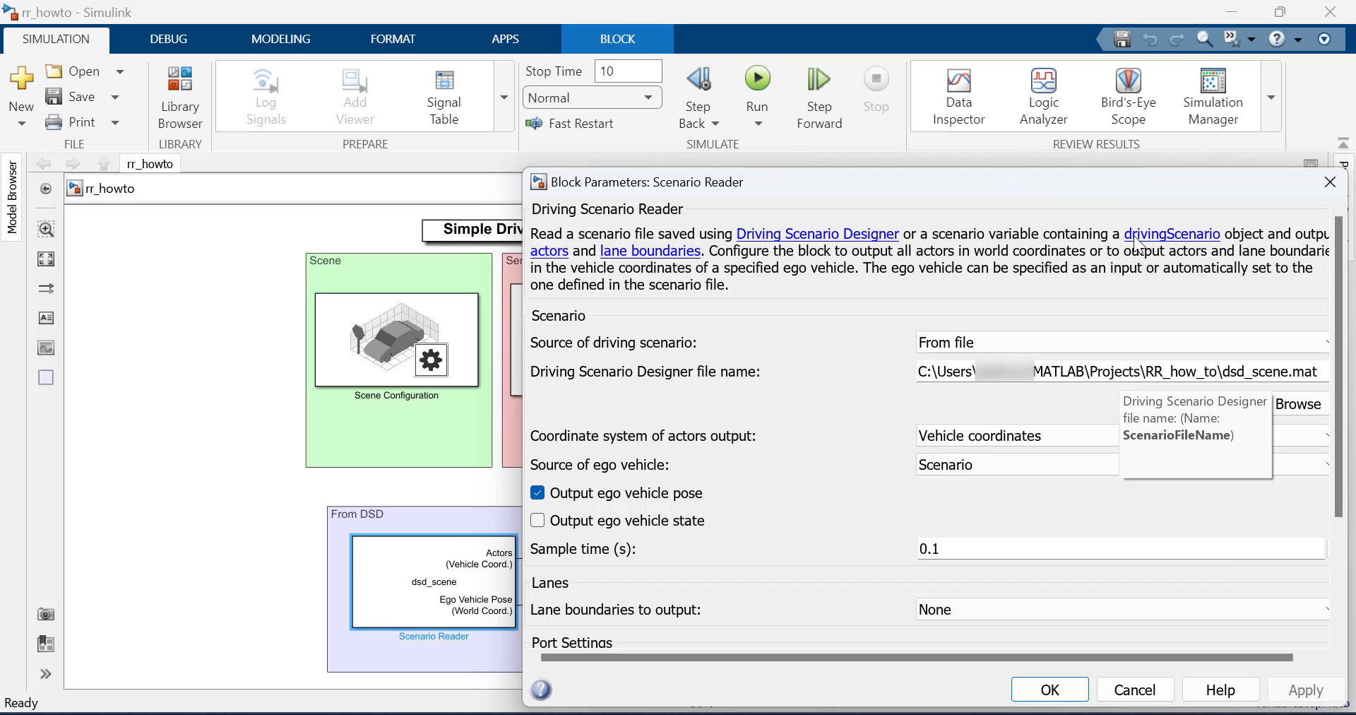
key("Escape")
Check the Ego Vehicle block's initial position and initial rotation, and accept its parameters as they are.
double_click(937, 608)
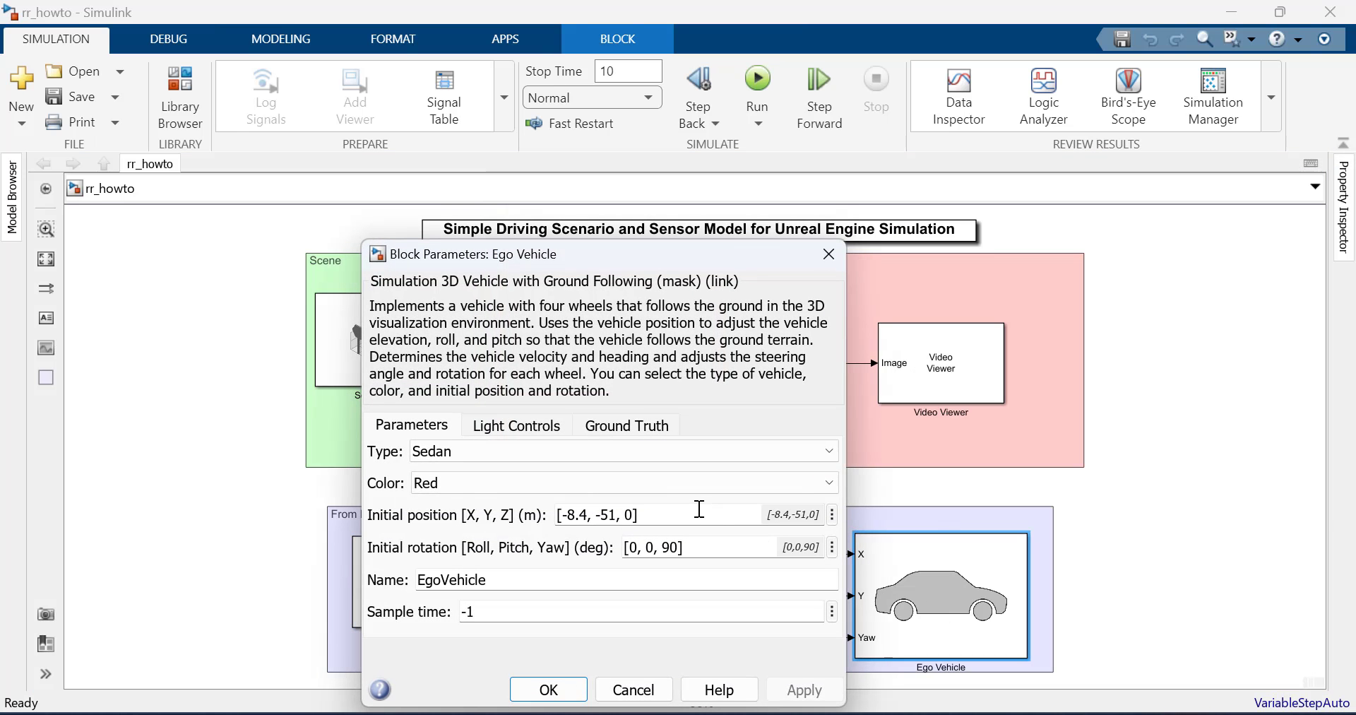
triple_click(700, 508)
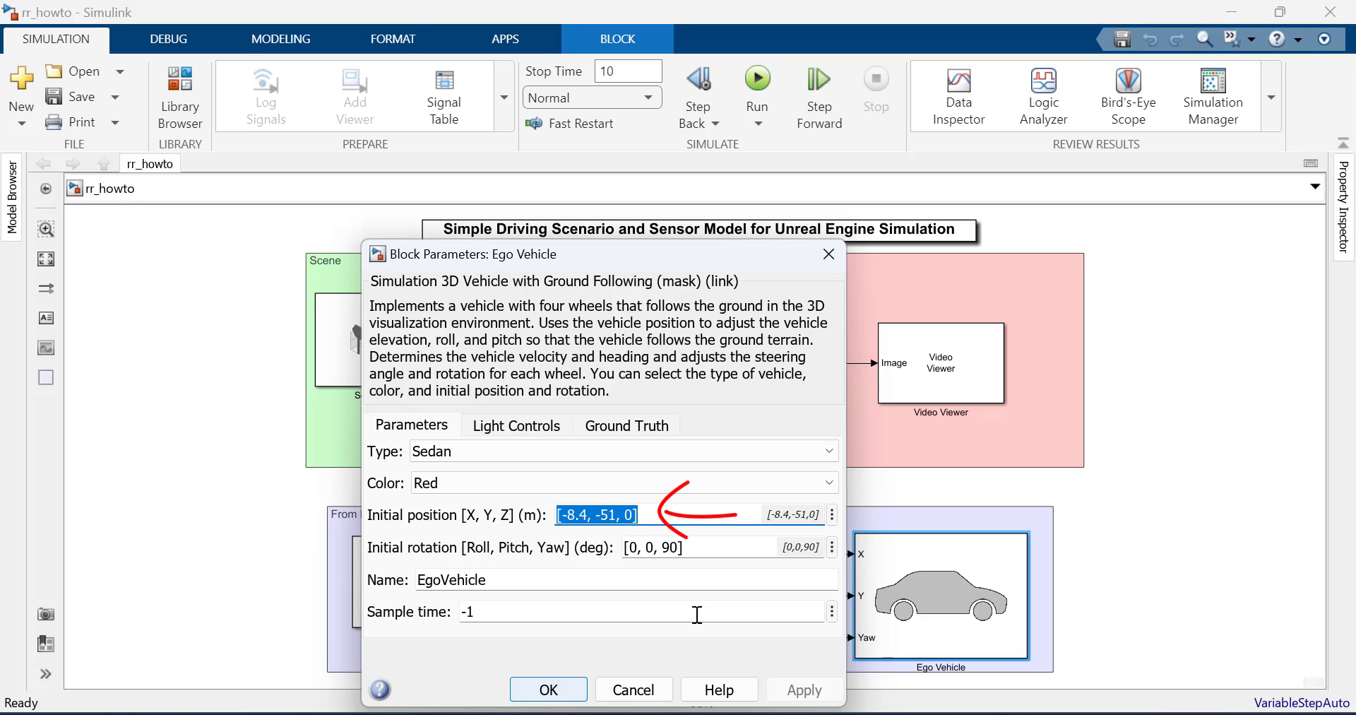
key("Tab")
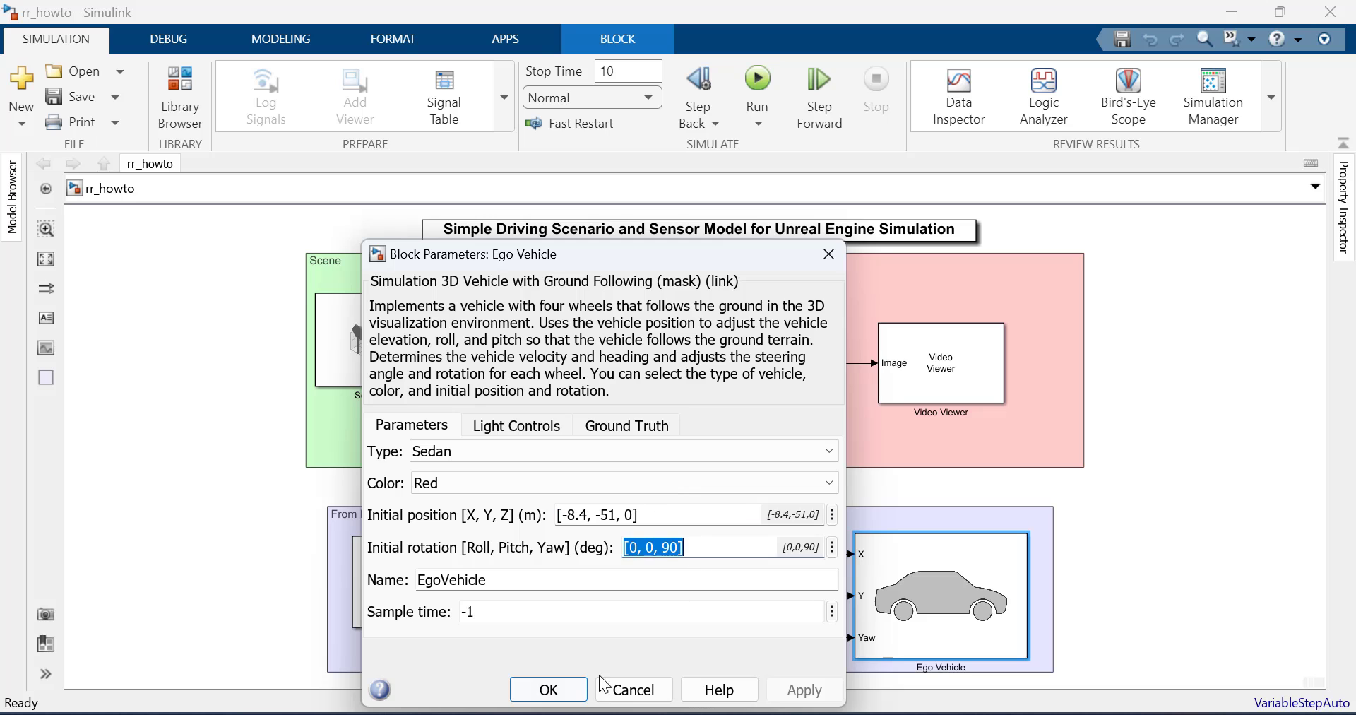
left_click(549, 690)
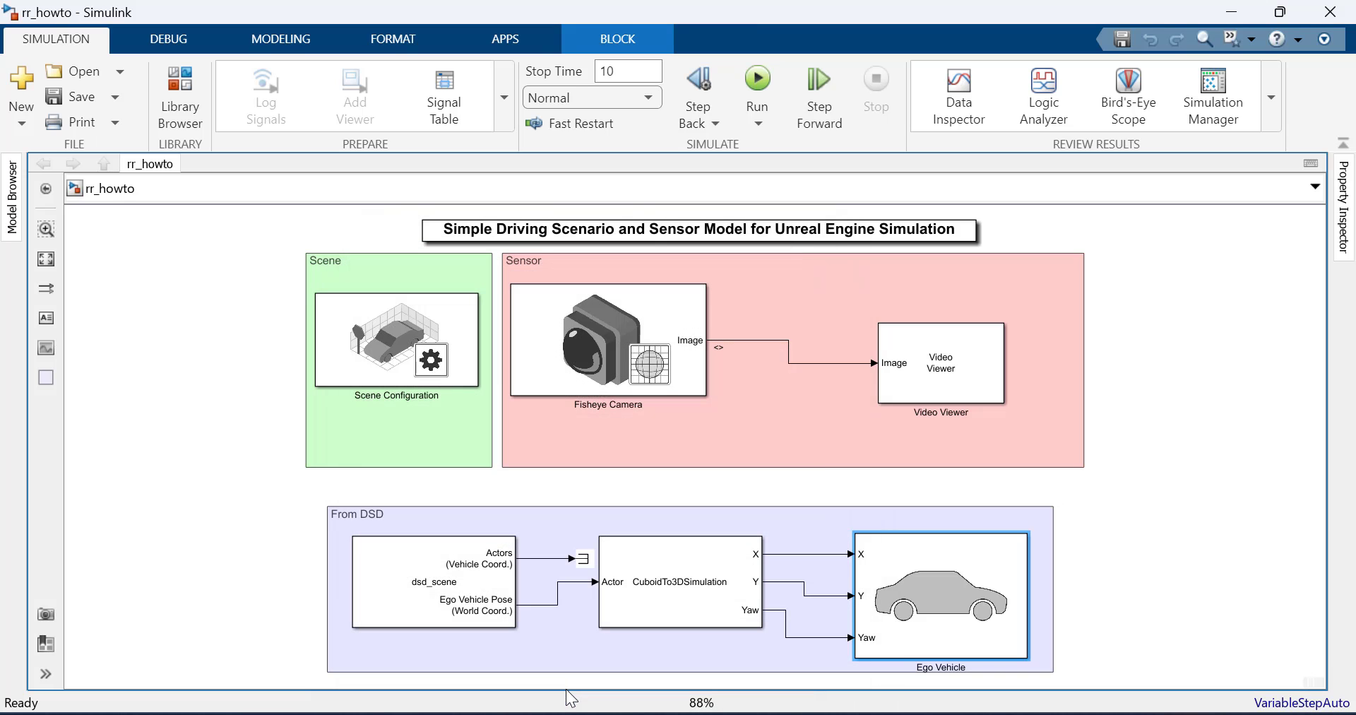
Check the Scene Configuration block's project and OpenDRIVE file, and open Unreal Editor from the block.
left_click(428, 365)
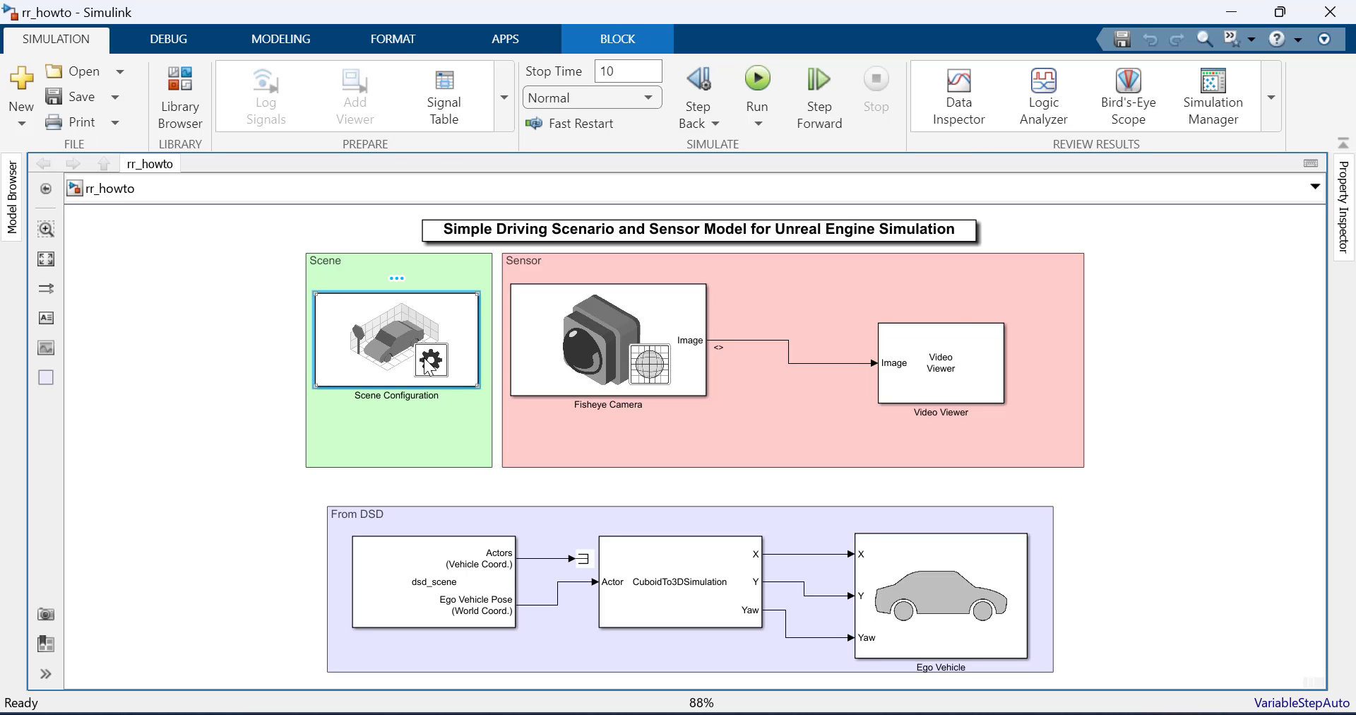
double_click(428, 366)
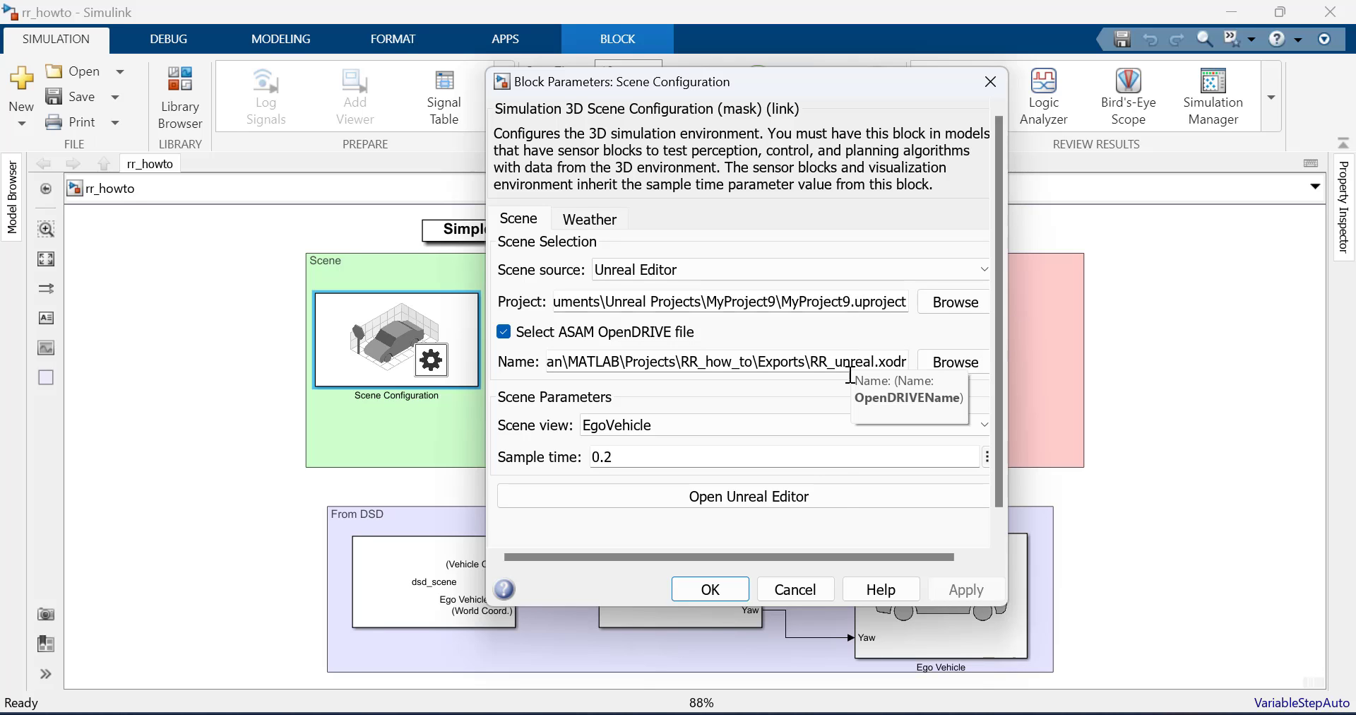
left_click(845, 490)
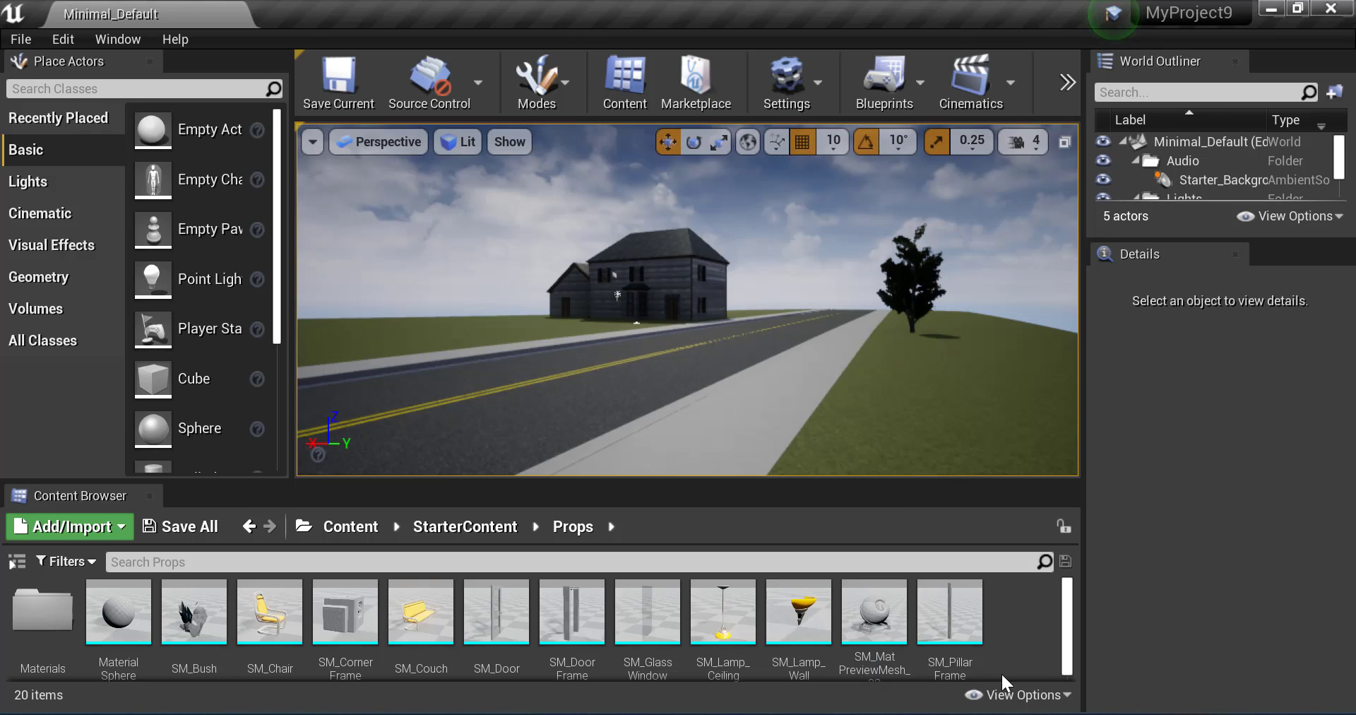
Open the level blueprint of Minimal_Default and reparent it to Sim3dLevelScriptActor.
left_click(912, 89)
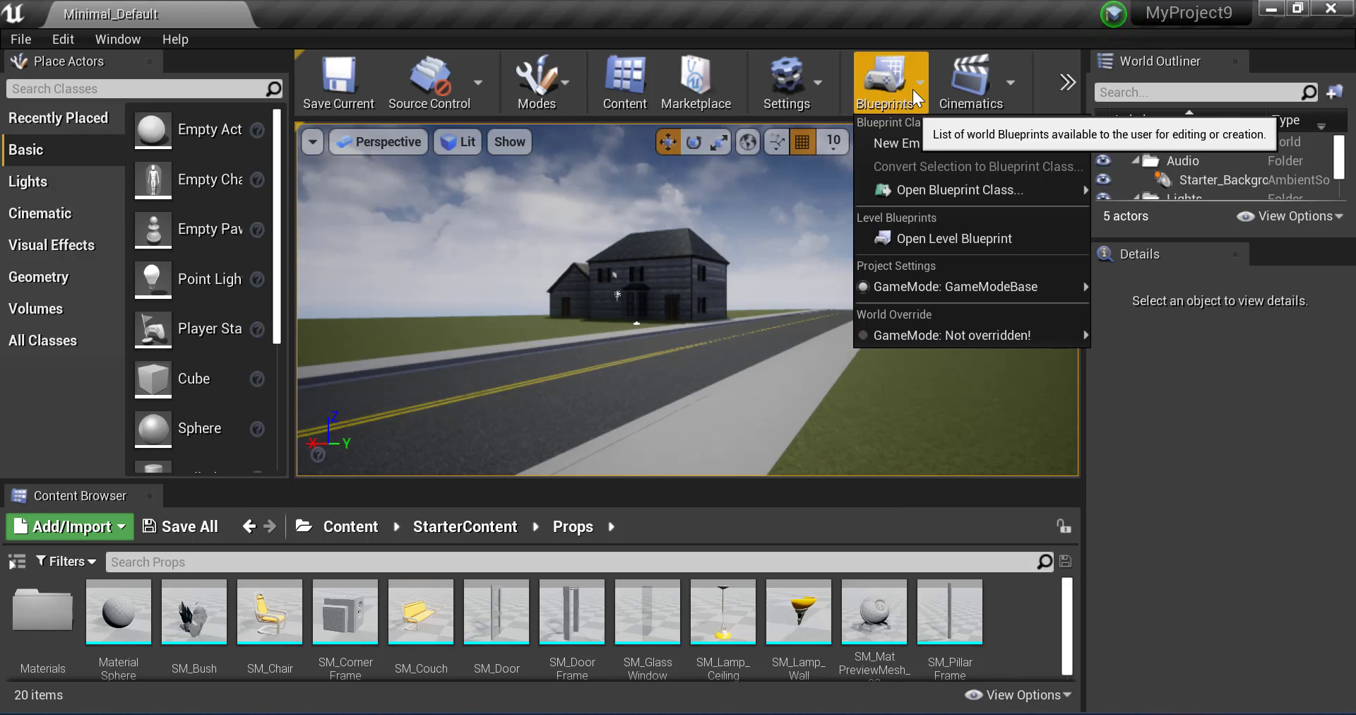
left_click(945, 239)
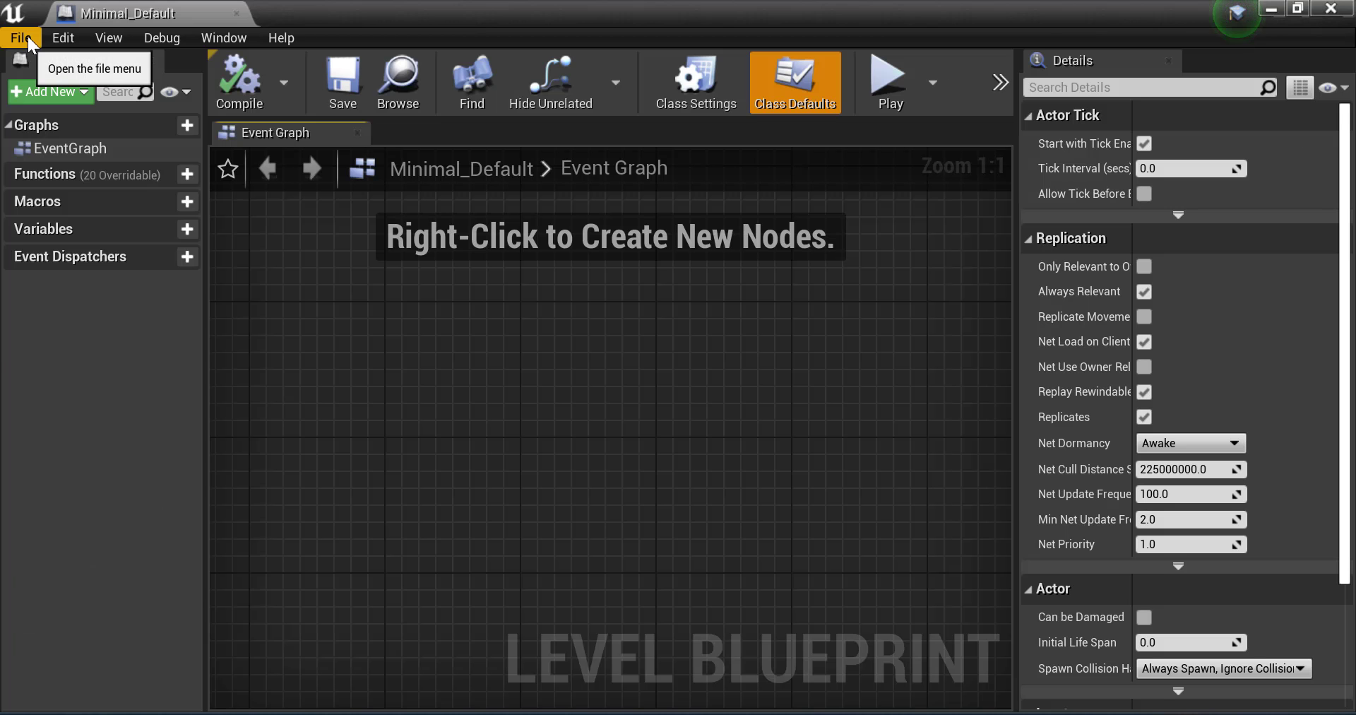
left_click(26, 36)
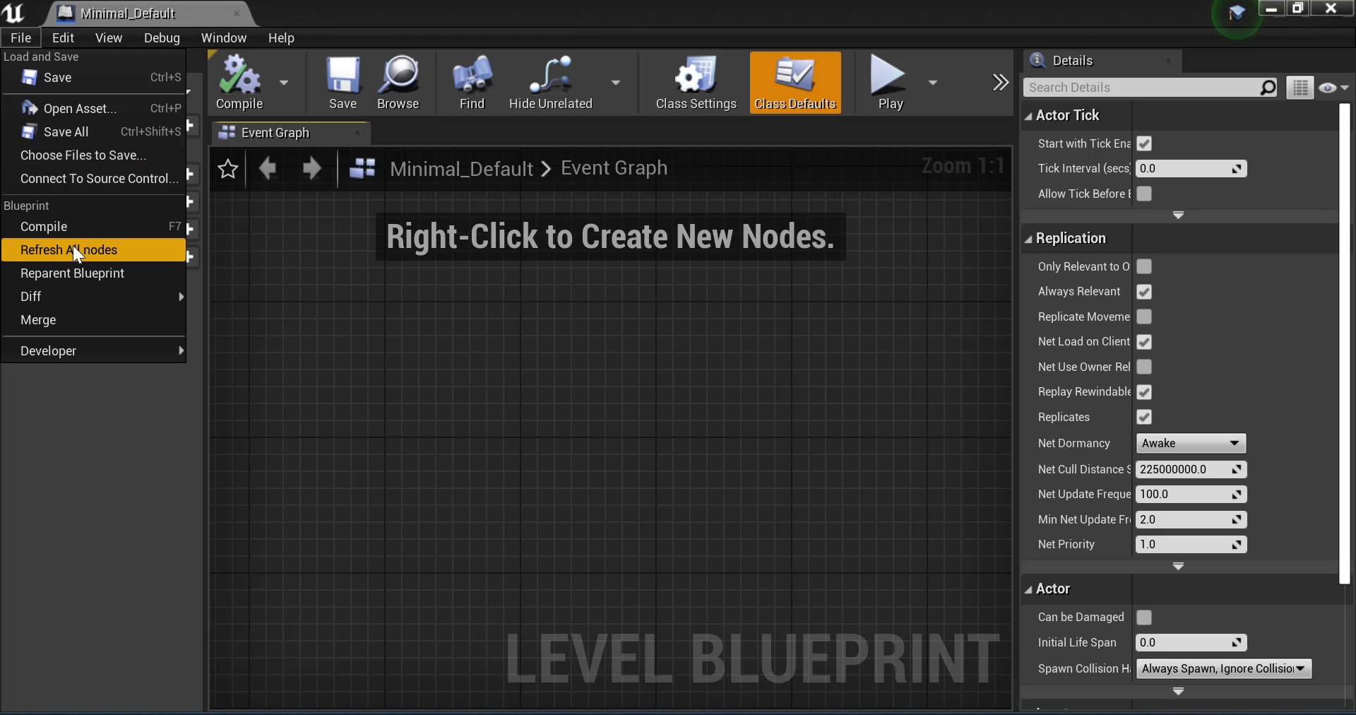
left_click(78, 273)
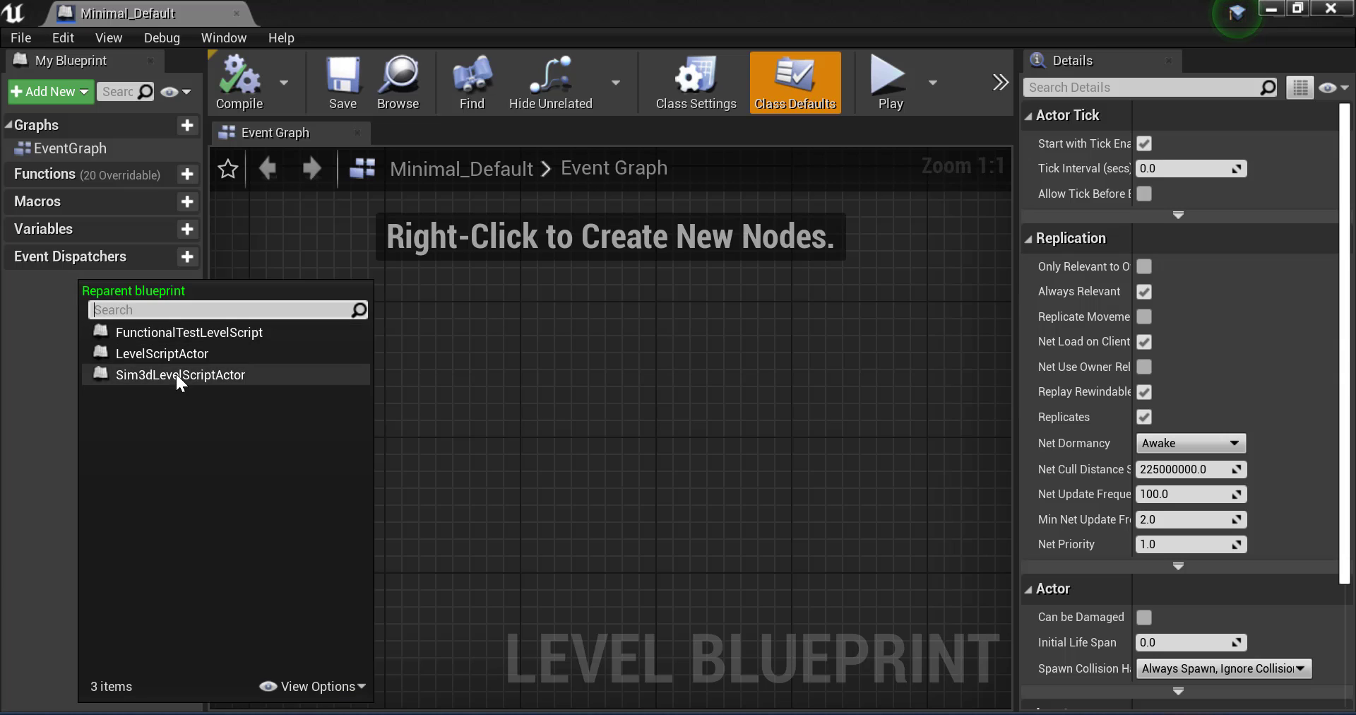
left_click(176, 372)
Run the rr_howto model in Simulink and play the level in Unreal Editor, moving the Video Viewer aside to uncover the car.
left_click(759, 79)
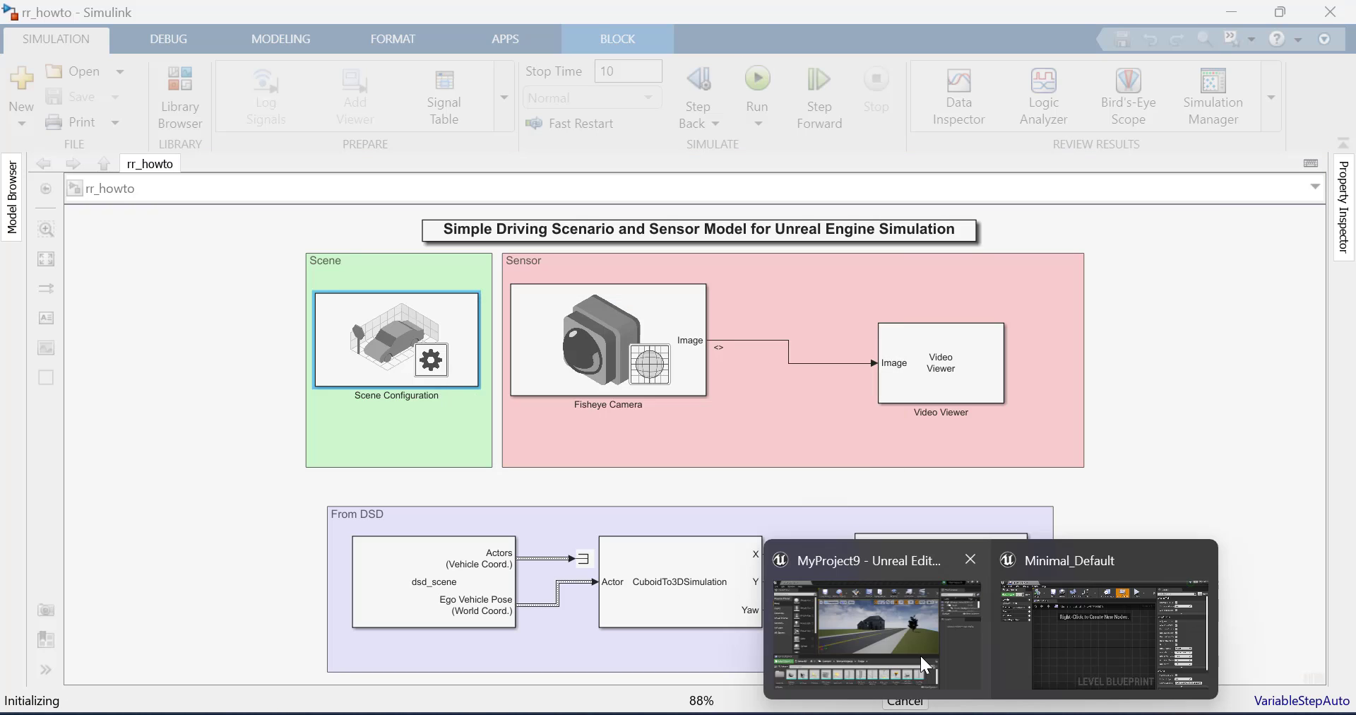
left_click(921, 655)
left_click(1067, 83)
left_click(1112, 225)
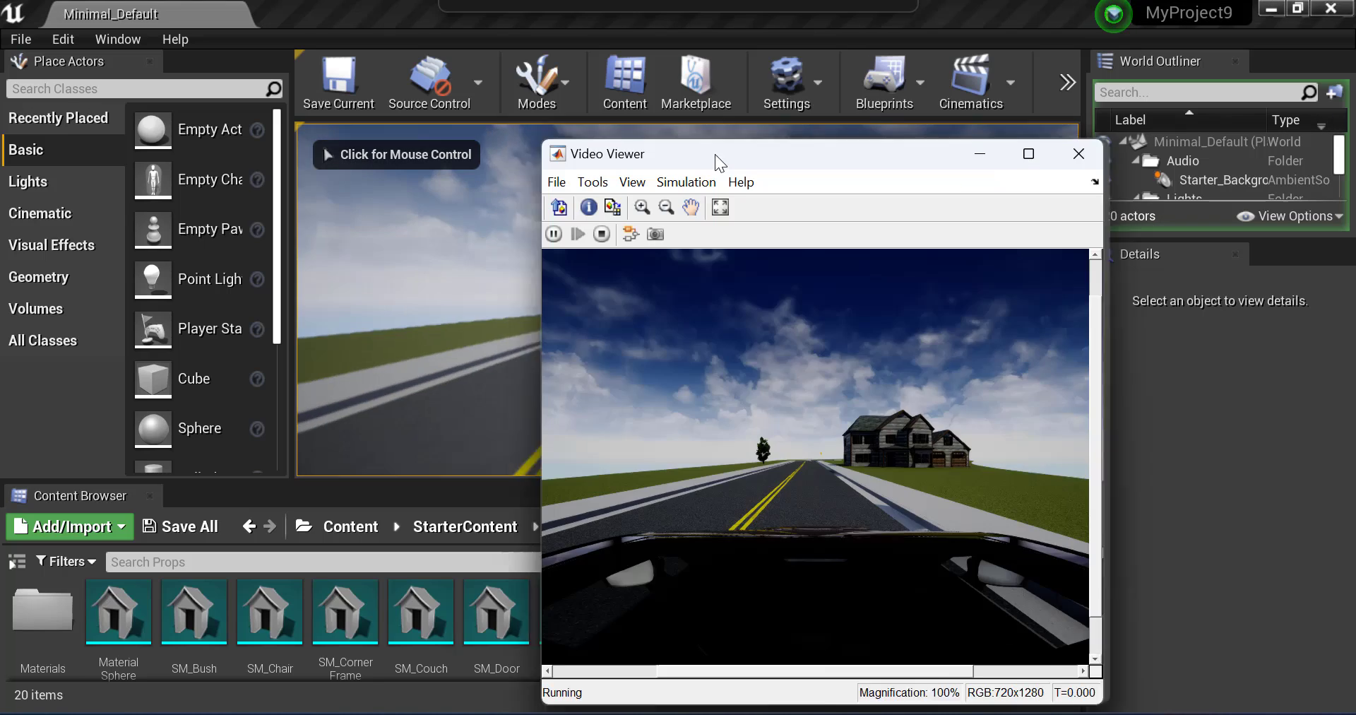
left_click_drag(715, 154, 233, 132)
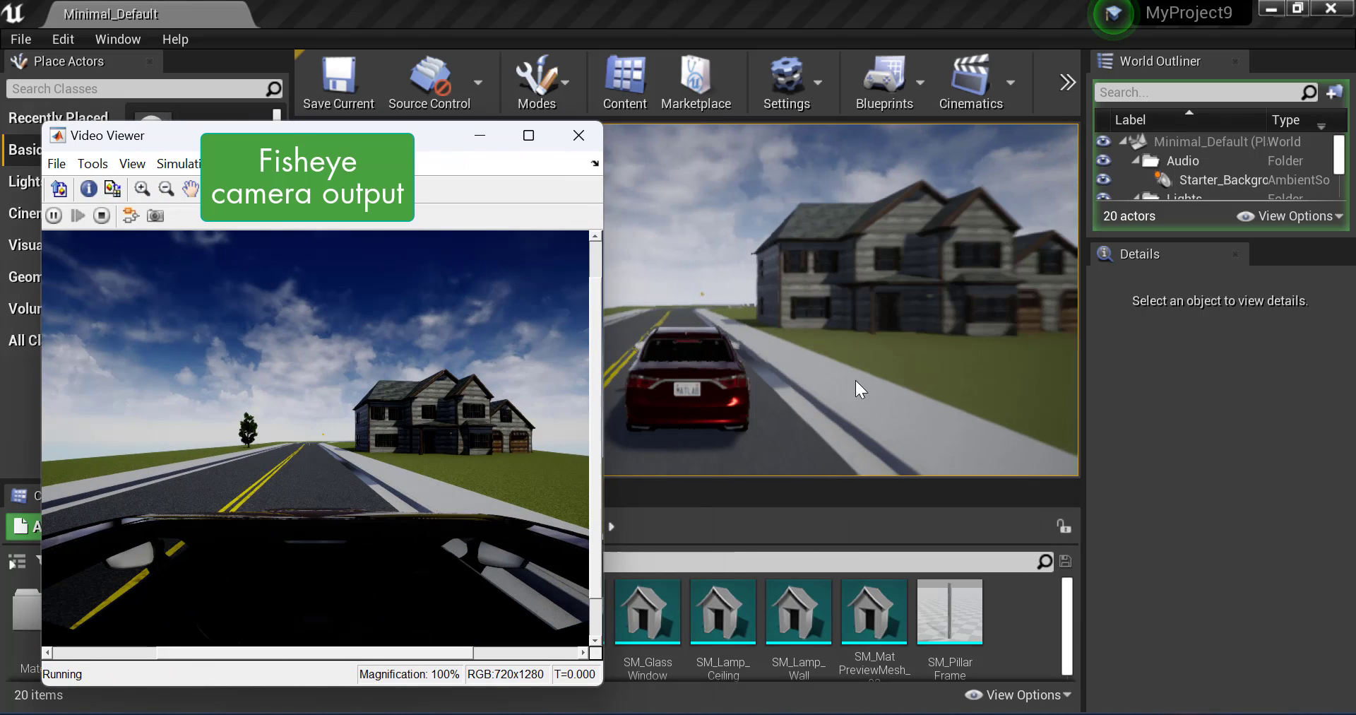